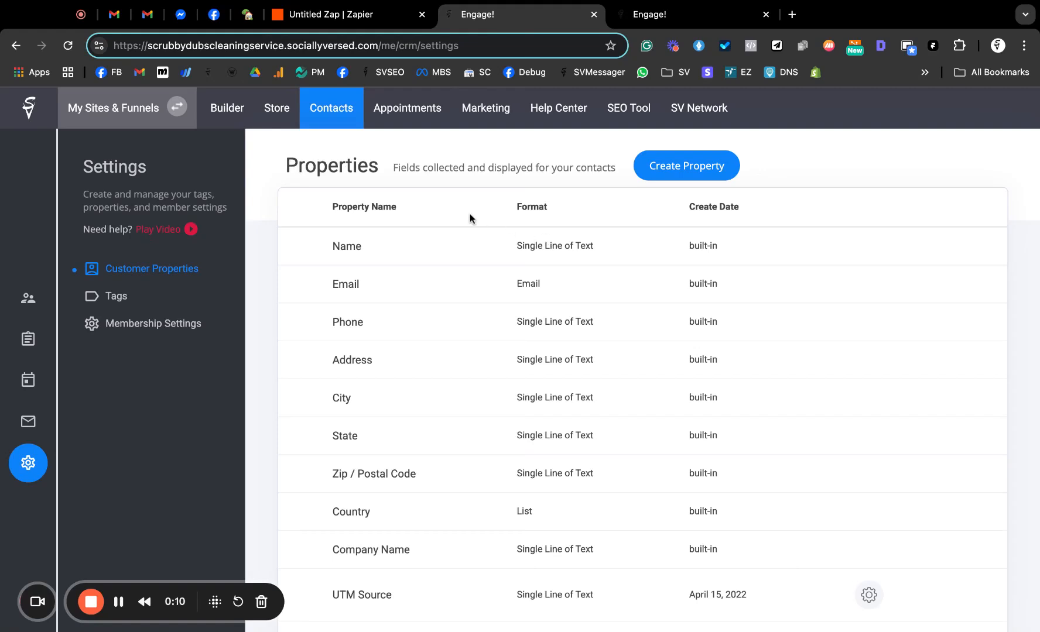
# Review the existing contact properties, from the built-in fields down to the UTM fields
pyautogui.scroll(-3, 452, 348)
pyautogui.scroll(3, 453, 348)
pyautogui.scroll(-4, 428, 439)
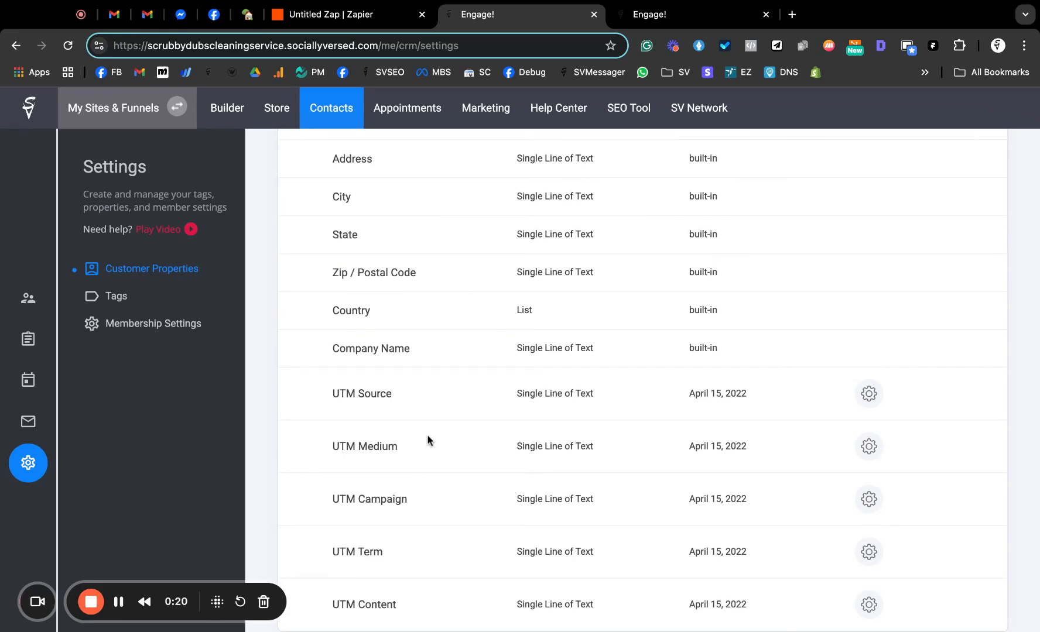
pyautogui.scroll(4, 425, 196)
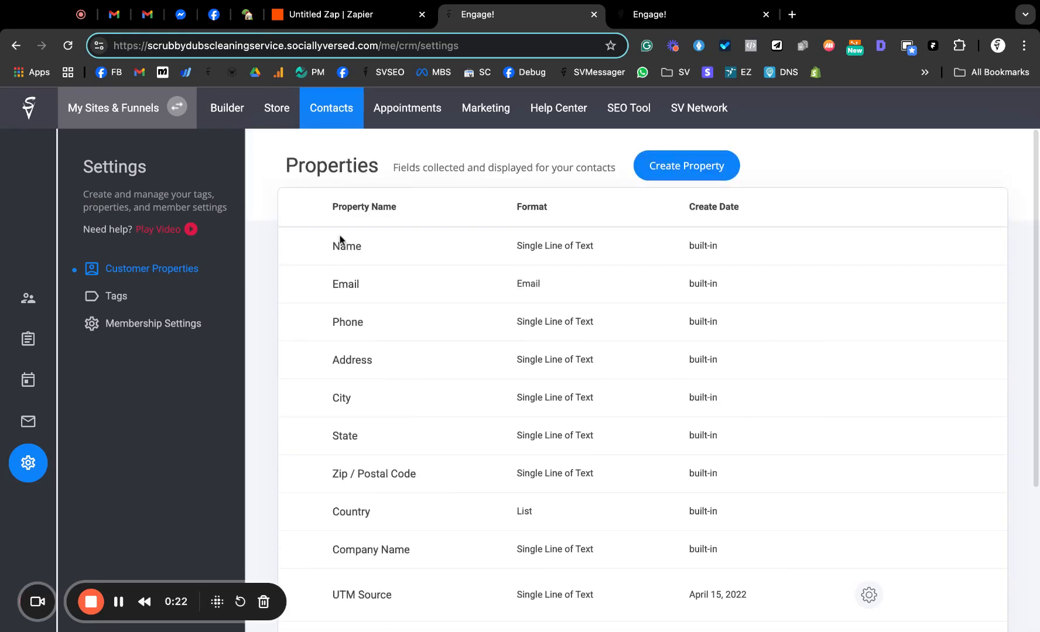
pyautogui.scroll(-4, 349, 375)
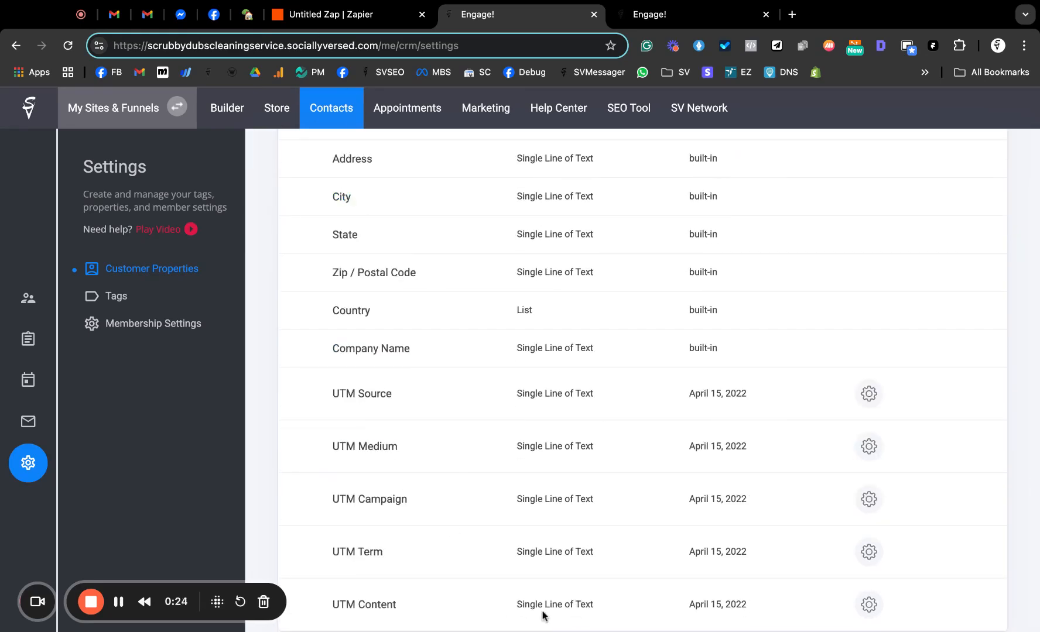
pyautogui.scroll(4, 566, 421)
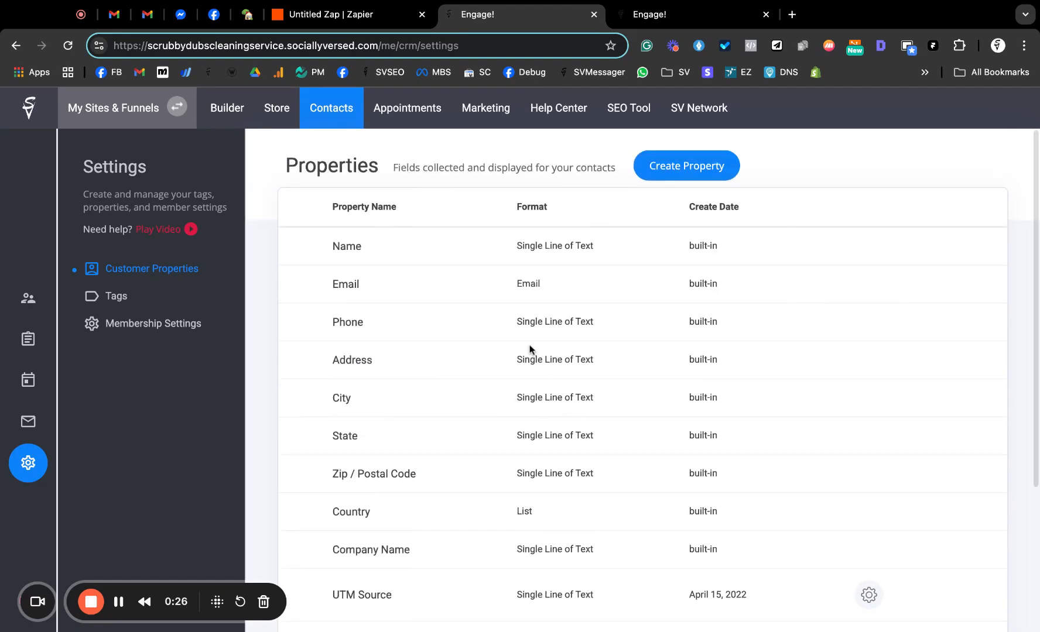
# Start a new CRM property labelled "Cleaning Service", make it available in forms, and set its field type to List
pyautogui.click(674, 172)
pyautogui.click(465, 255)
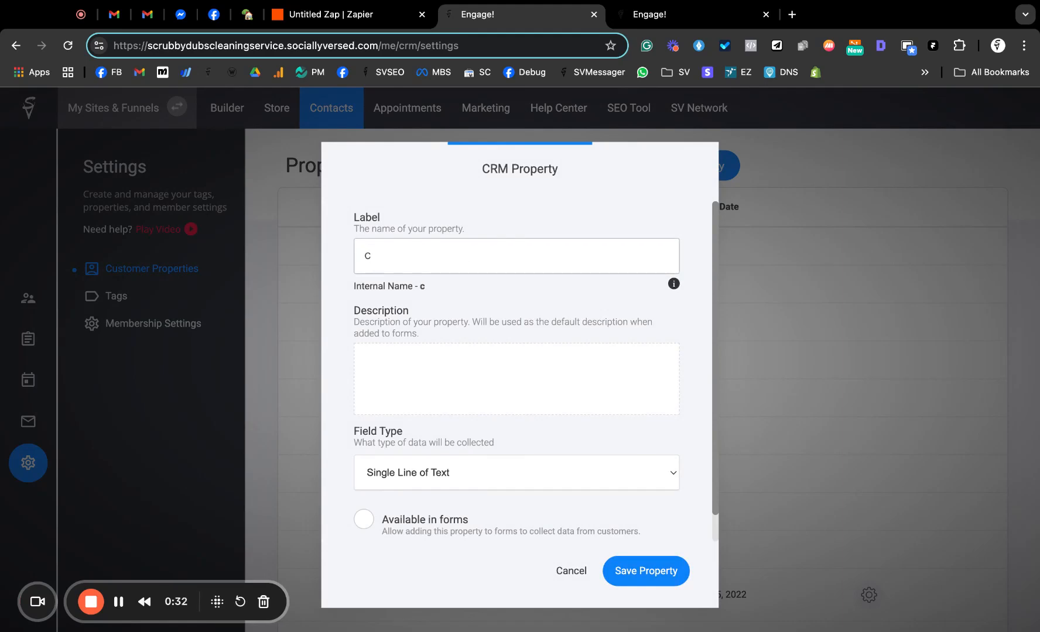
pyautogui.write('Cleaning Service')
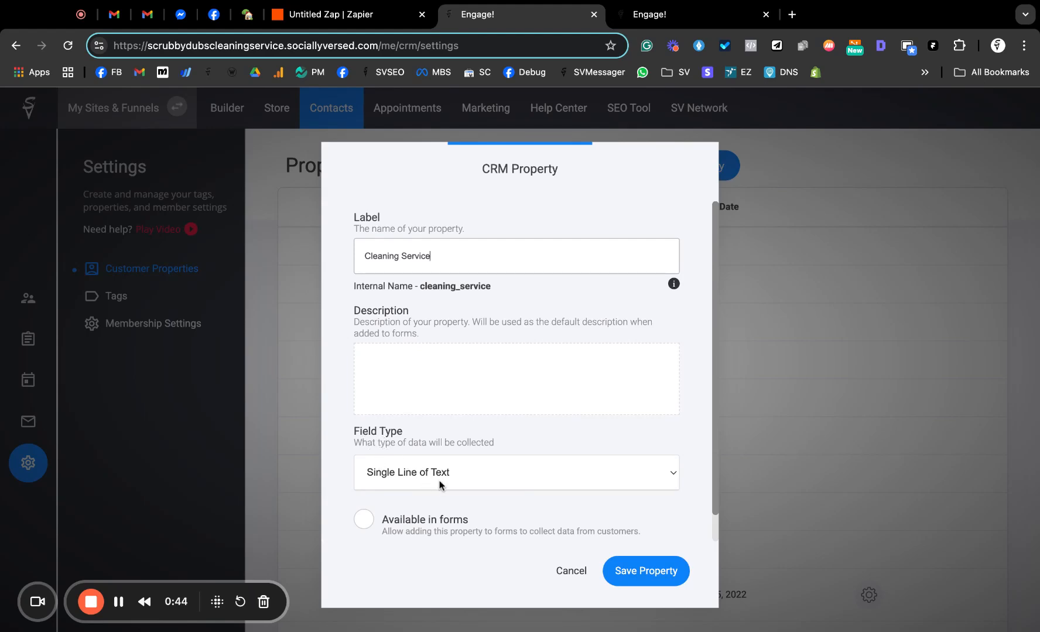
pyautogui.click(410, 518)
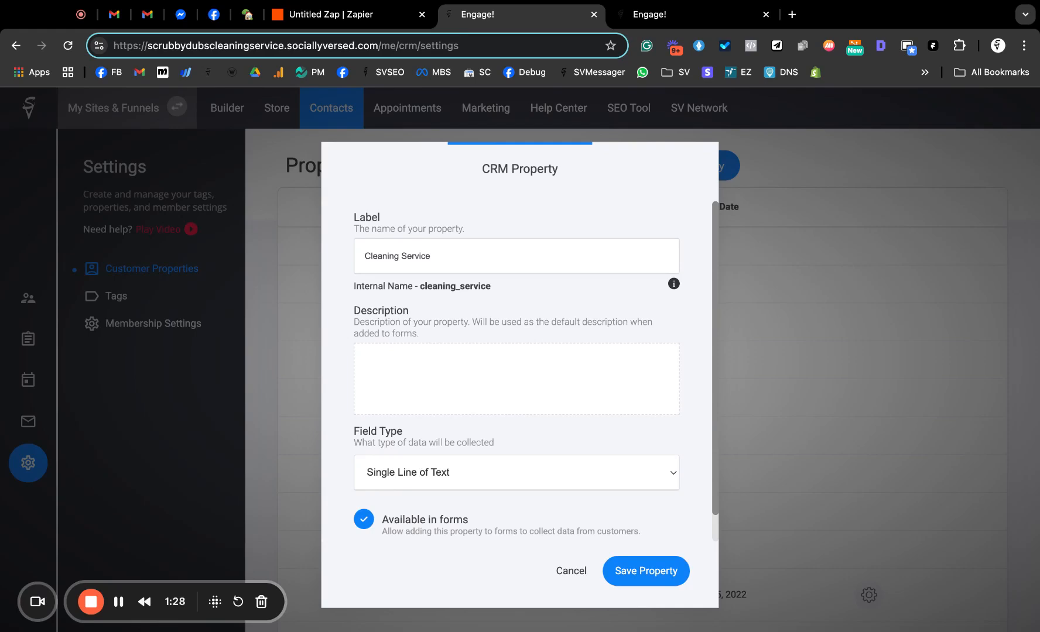
pyautogui.click(434, 422)
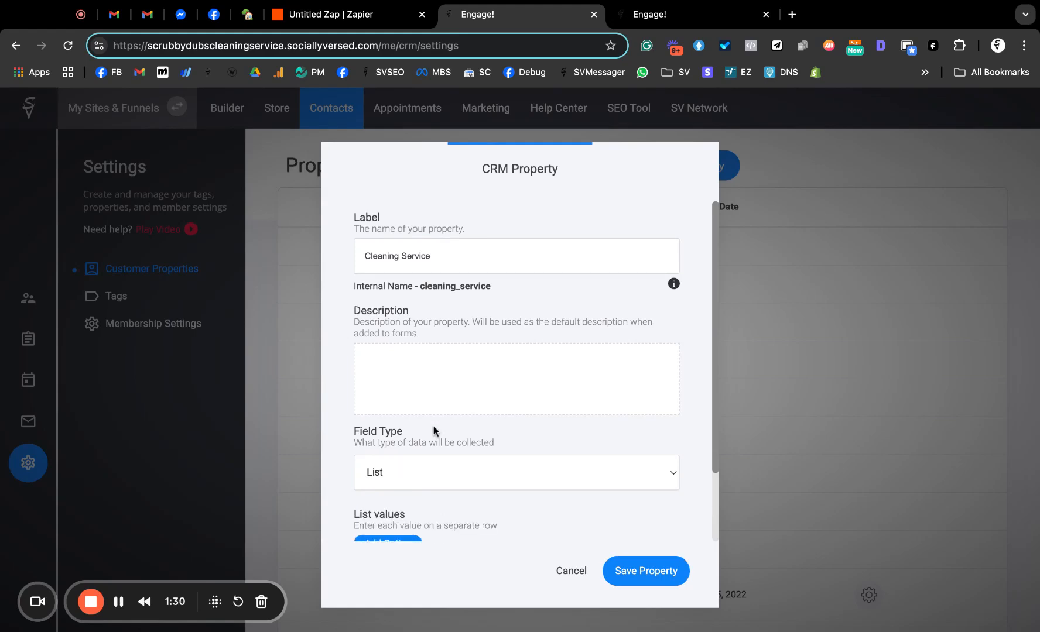
# Add "Not Started" as the first list value of the new property
pyautogui.scroll(-2, 430, 465)
pyautogui.click(403, 459)
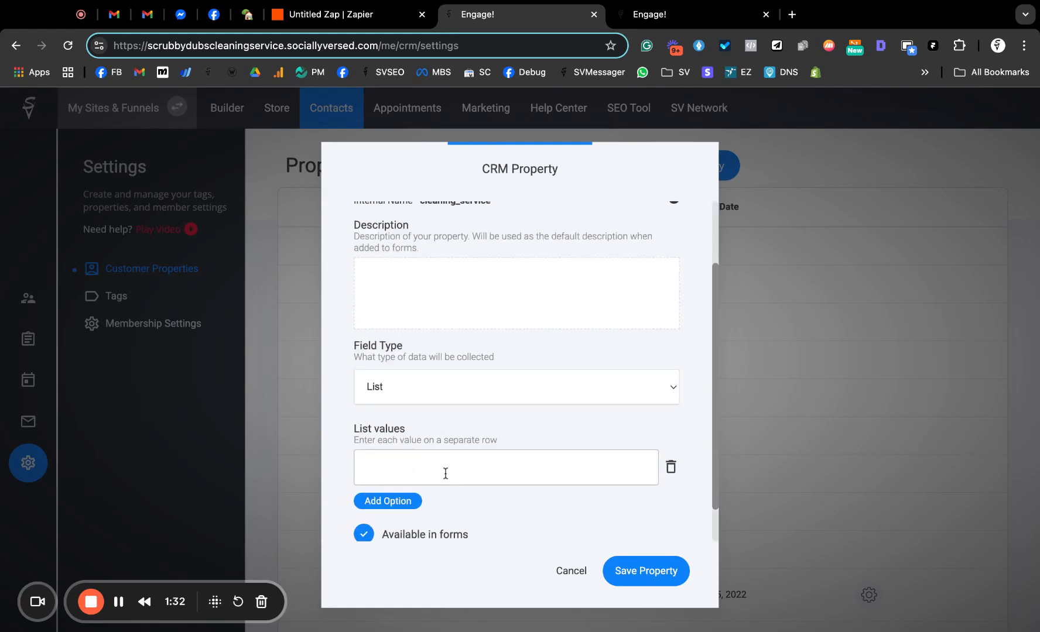
pyautogui.scroll(2, 475, 253)
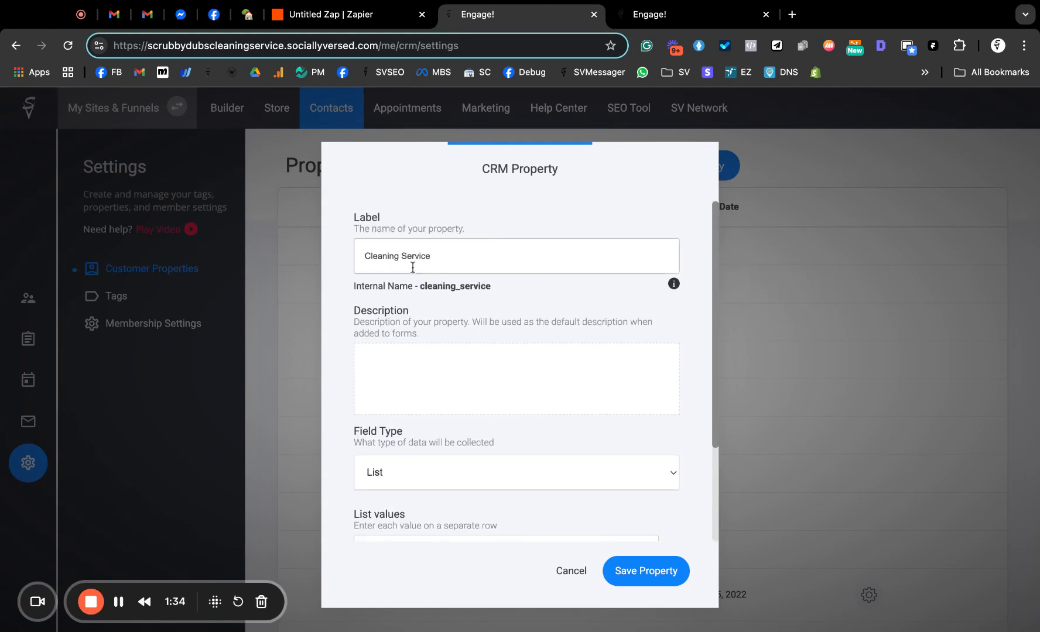
pyautogui.scroll(-2, 483, 353)
pyautogui.click(398, 421)
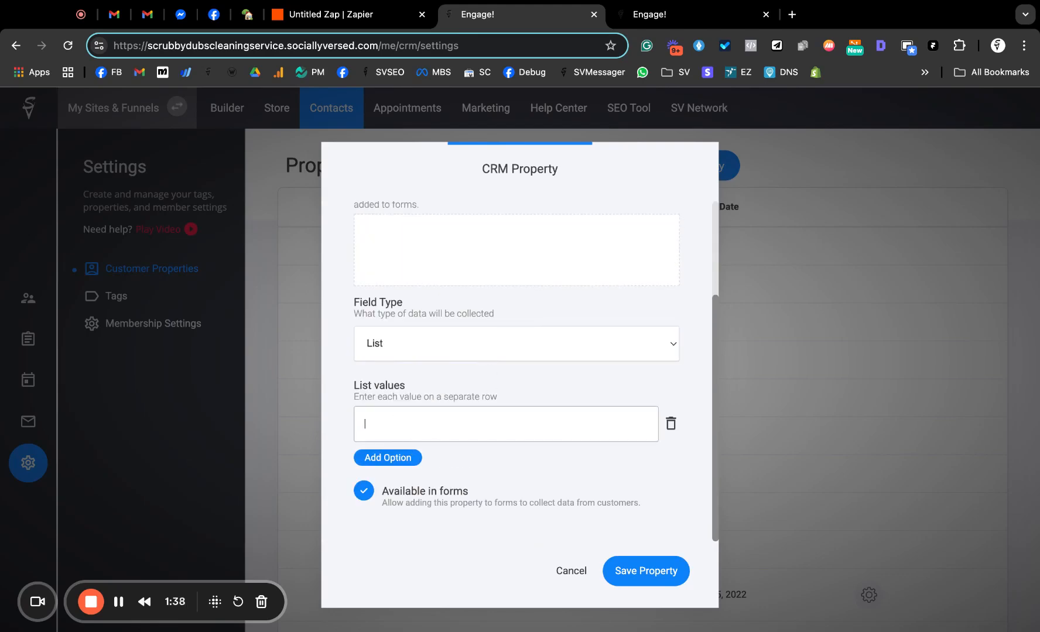
pyautogui.write('Not Started')
# Extend the property's label to "Cleaning Service Status"
pyautogui.scroll(3, 508, 373)
pyautogui.click(436, 260)
pyautogui.write('Status')
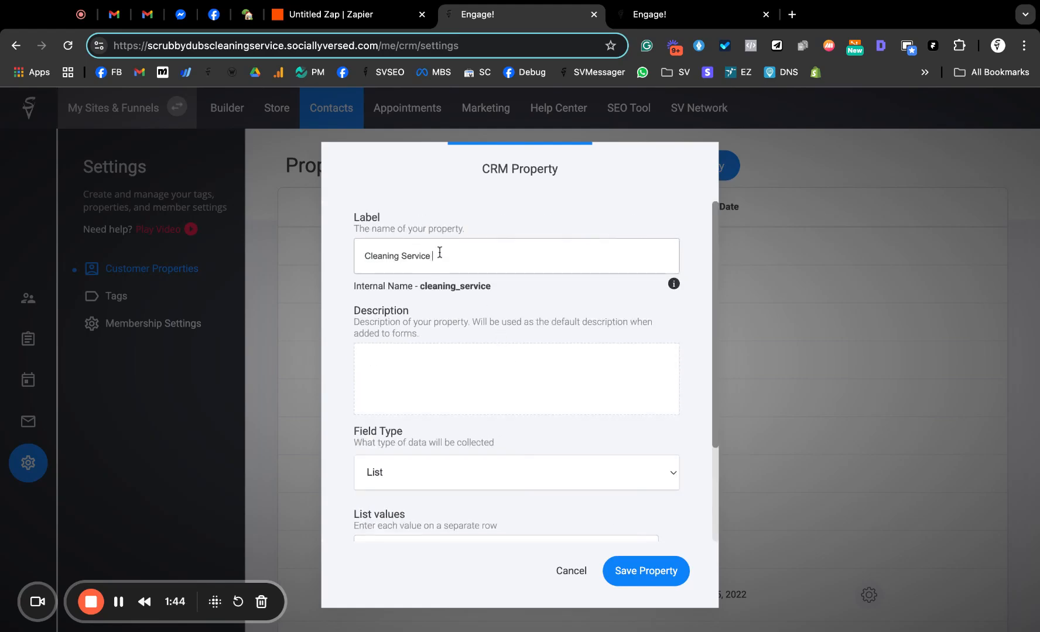
# Add the list values "In-Progress", "Finished" and "Error" below "Not Started"
pyautogui.scroll(-2, 467, 363)
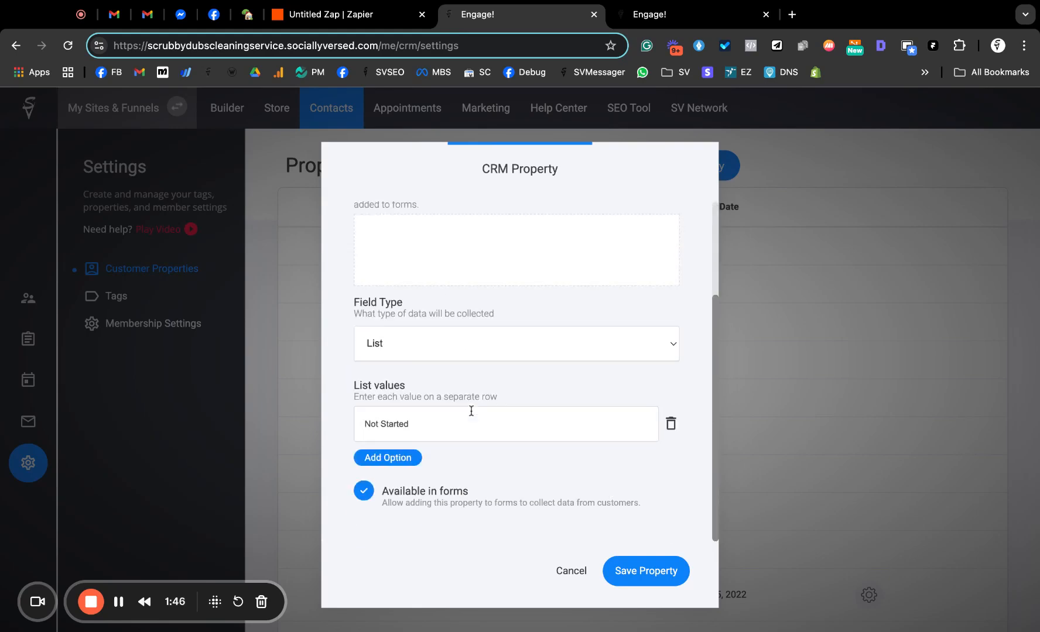
pyautogui.click(406, 460)
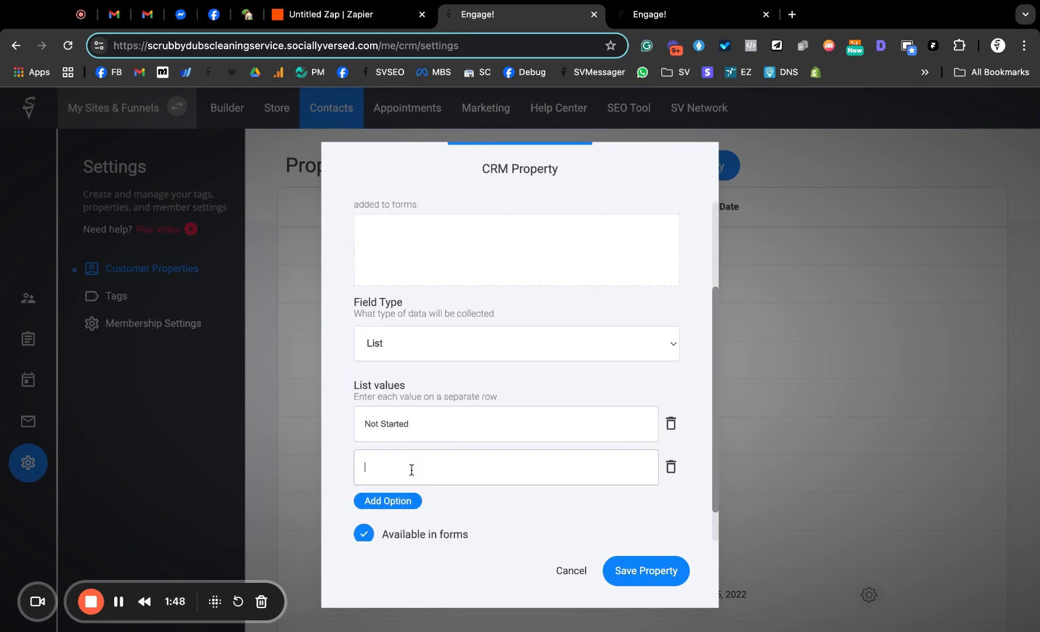
pyautogui.write('In-Progress')
pyautogui.click(402, 507)
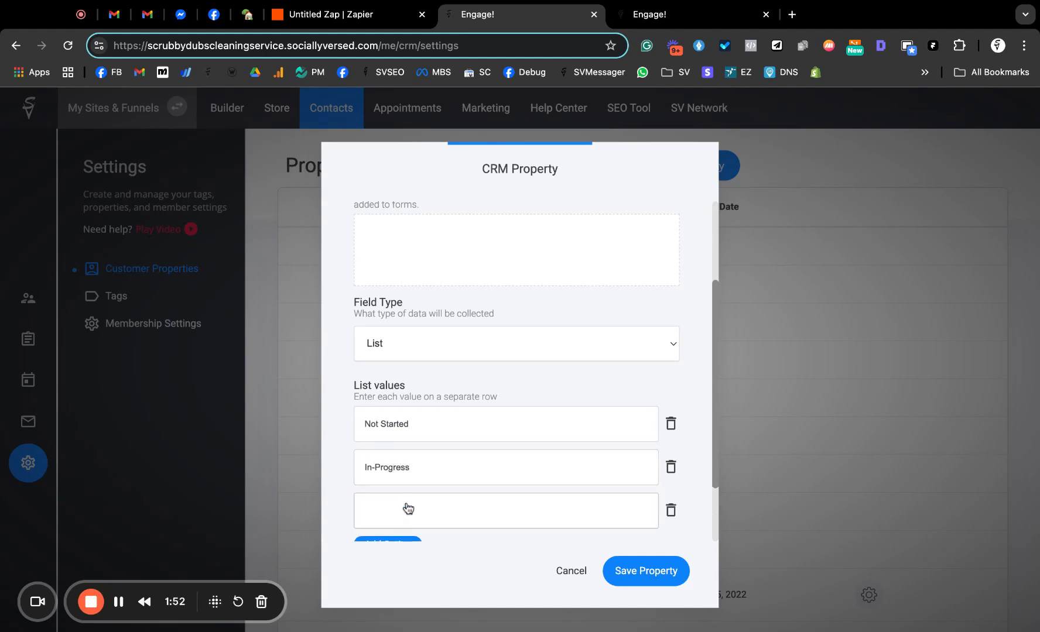
pyautogui.write('Finished')
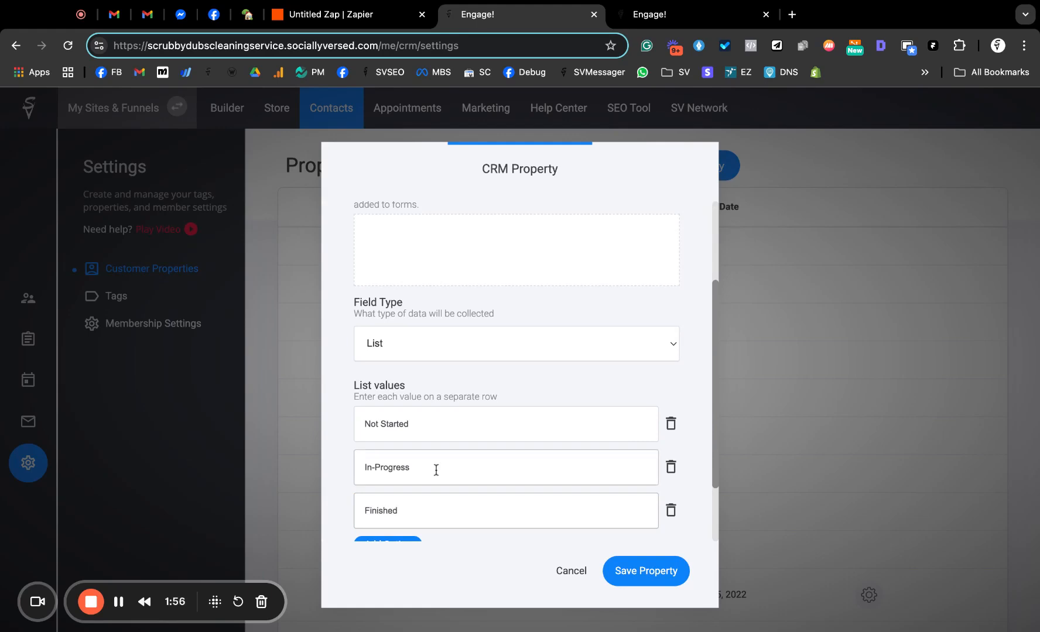
pyautogui.scroll(-2, 433, 470)
pyautogui.click(402, 462)
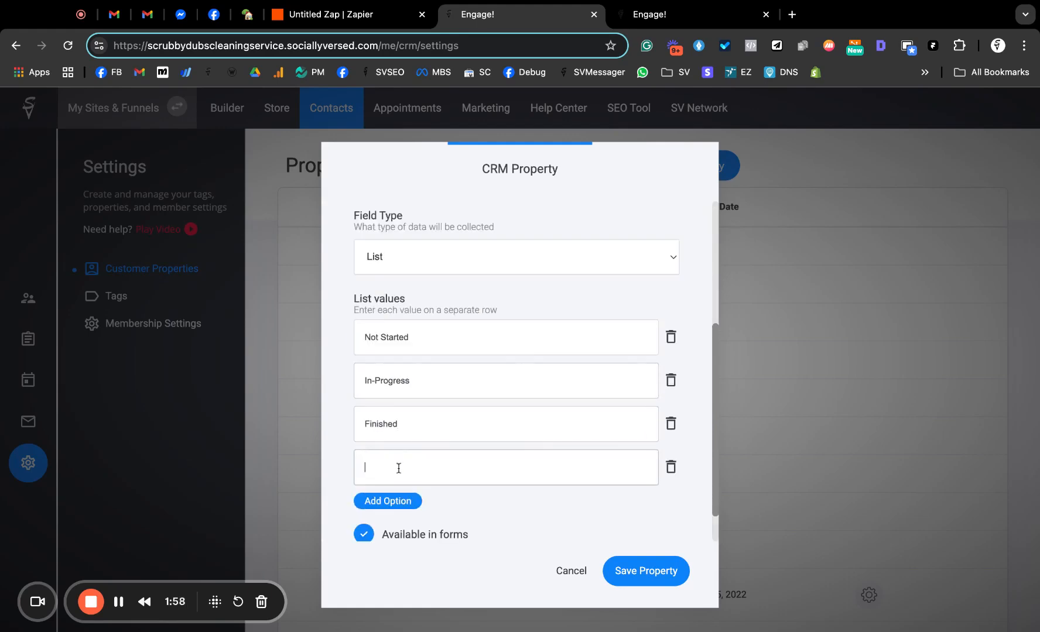
pyautogui.write('Error')
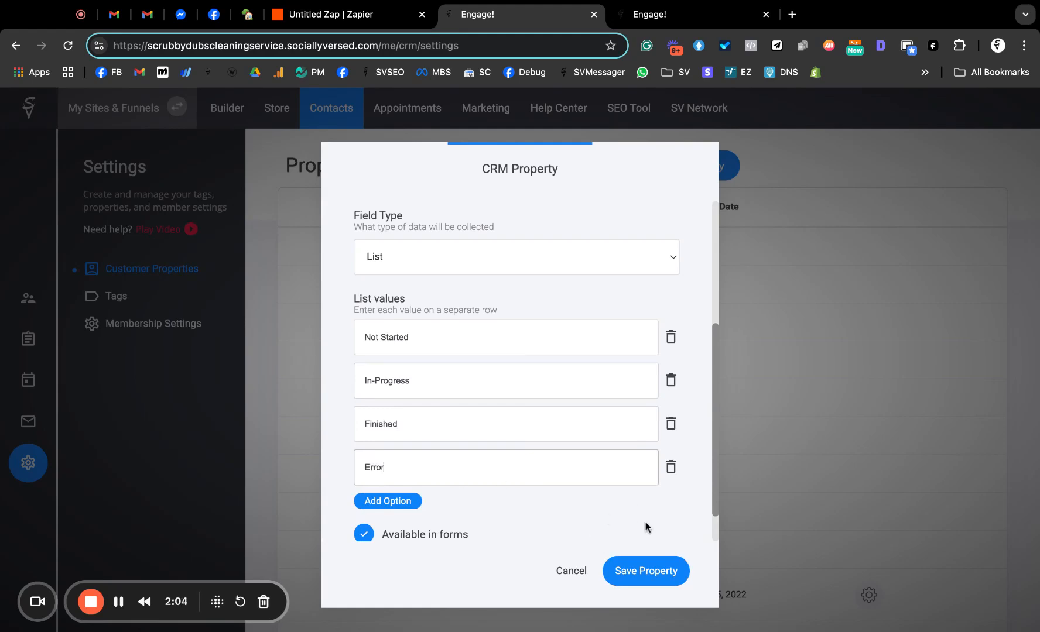
# Save the Cleaning Service Status property and check its entry in the properties list
pyautogui.click(658, 571)
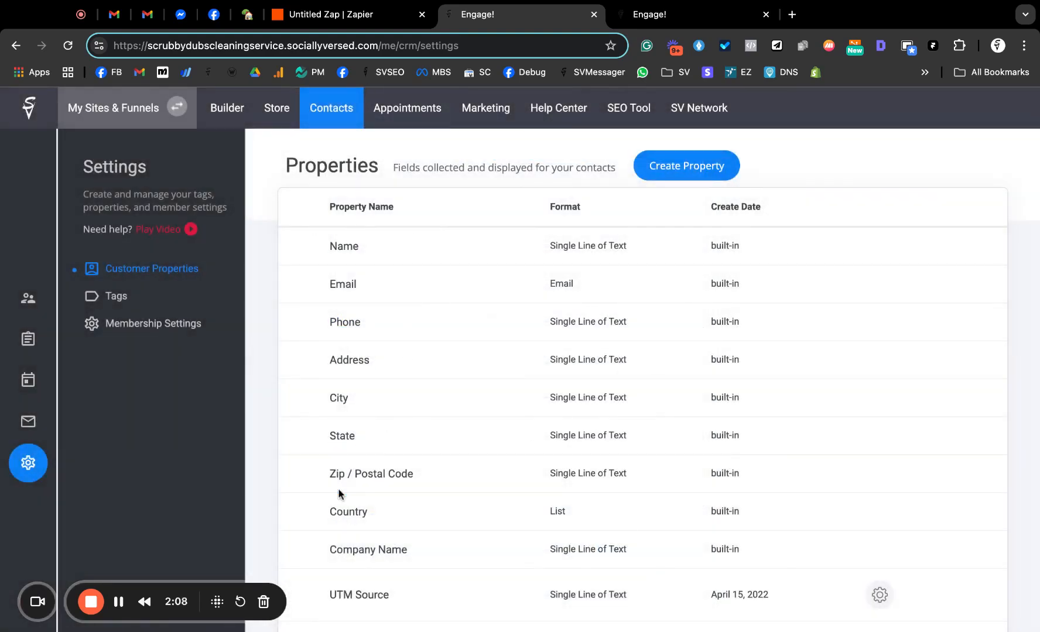
pyautogui.scroll(-5, 344, 435)
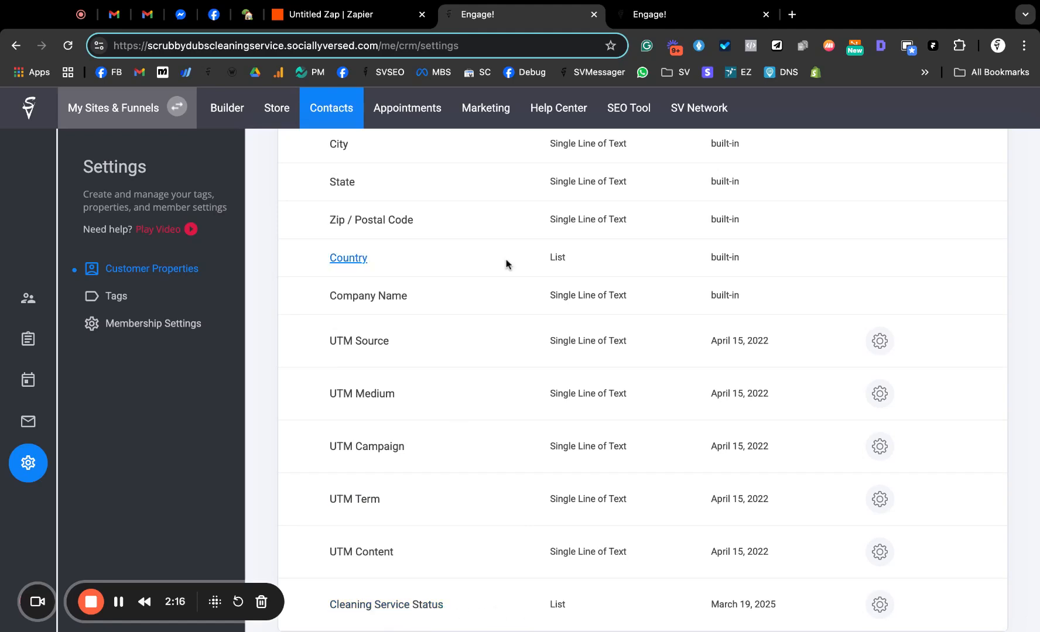
pyautogui.scroll(2, 508, 246)
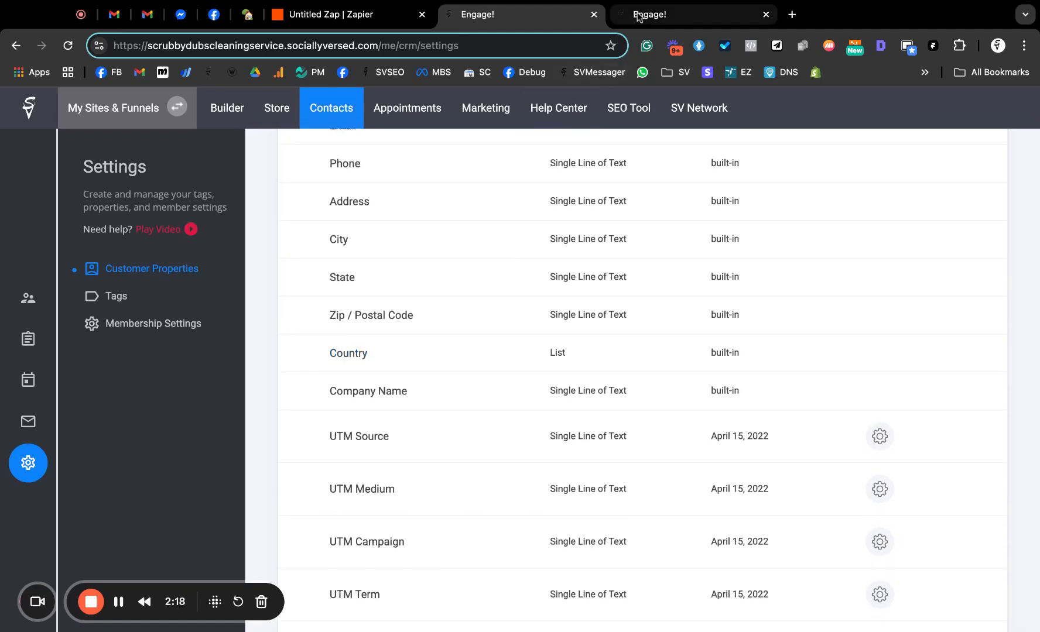
# Switch to the open marketing automation and add a trigger for when a contact property is changed
pyautogui.click(673, 14)
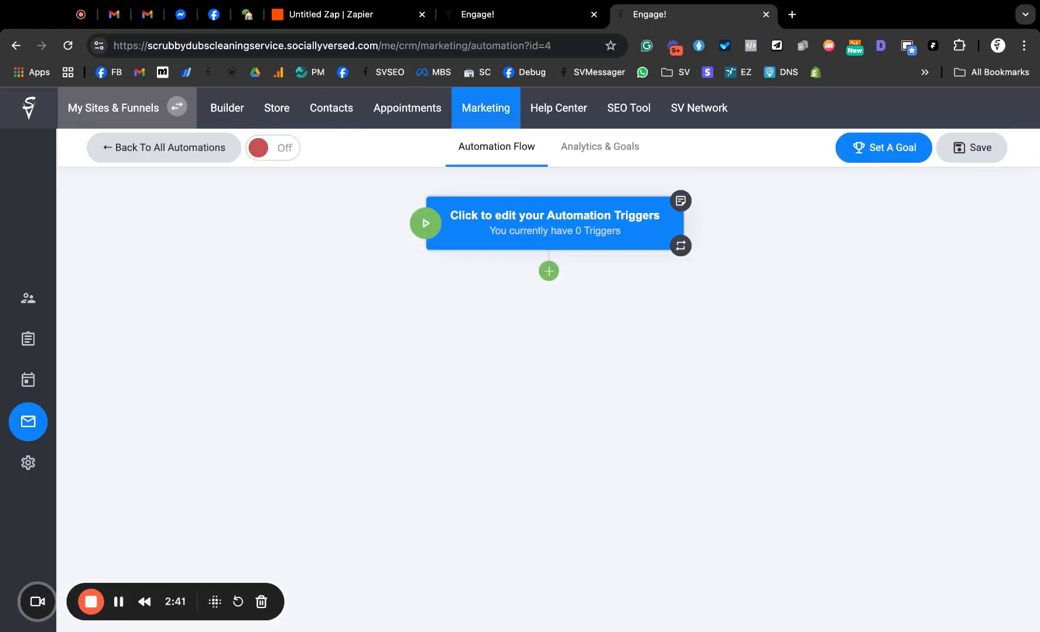
pyautogui.click(577, 221)
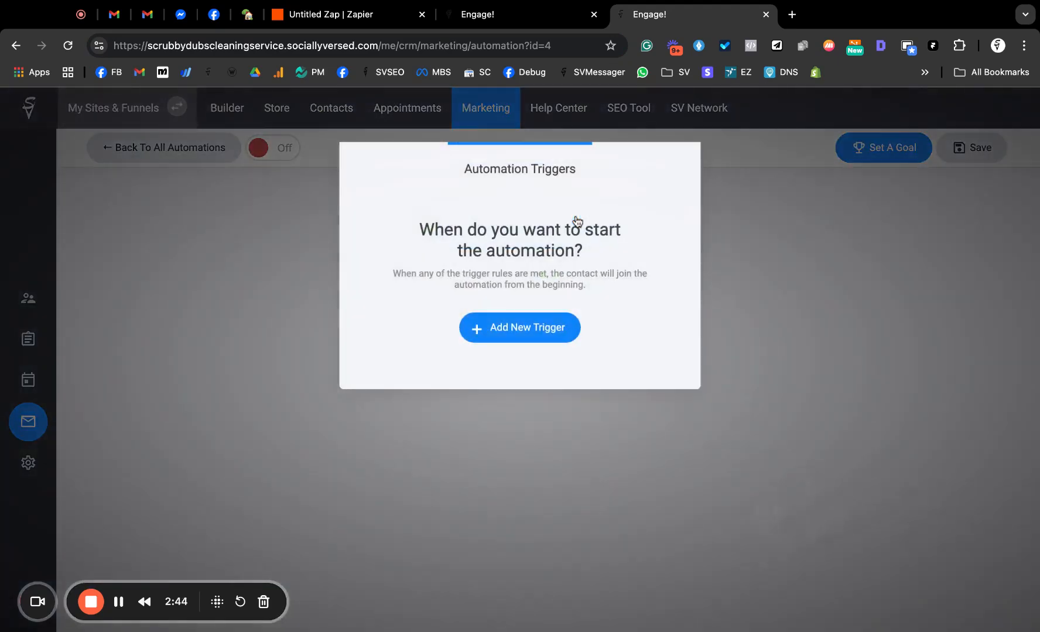
pyautogui.click(530, 325)
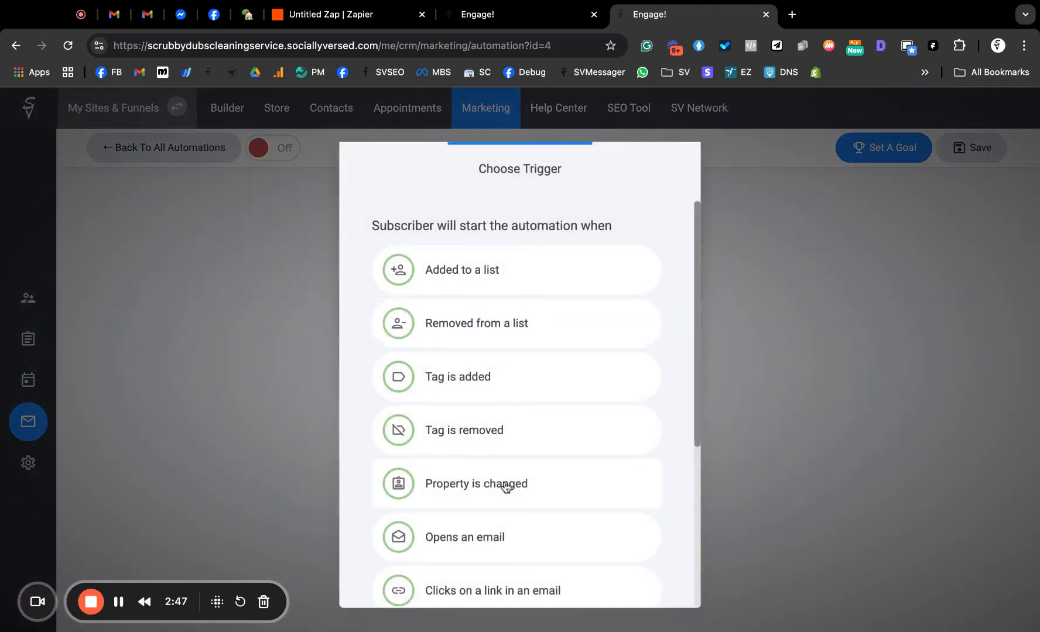
pyautogui.click(478, 489)
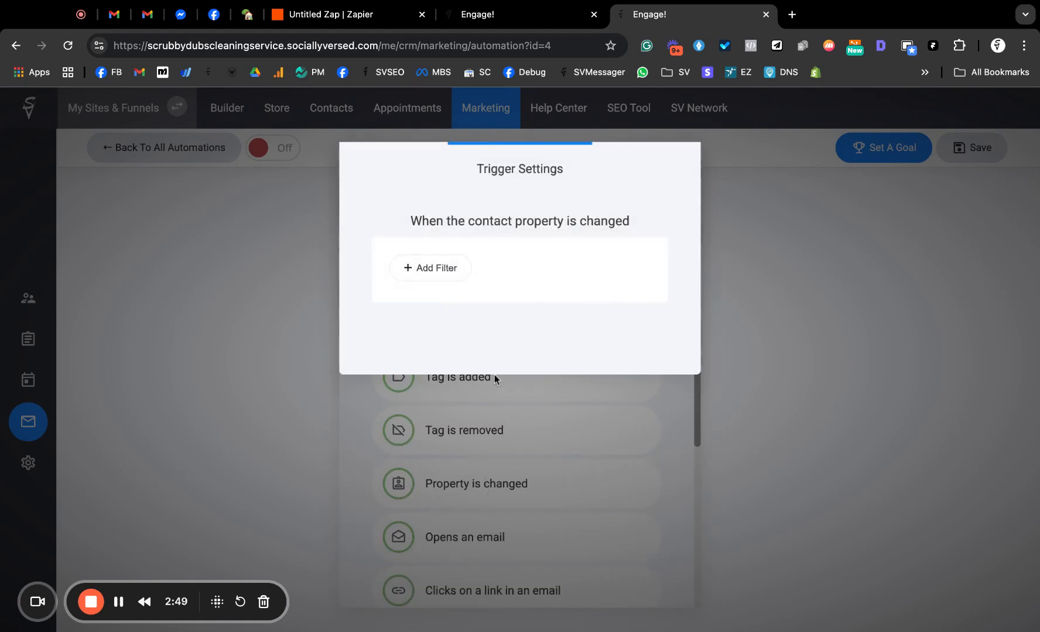
# Filter the trigger to Cleaning Service Status is In-Progress and return to the automation flow
pyautogui.click(440, 271)
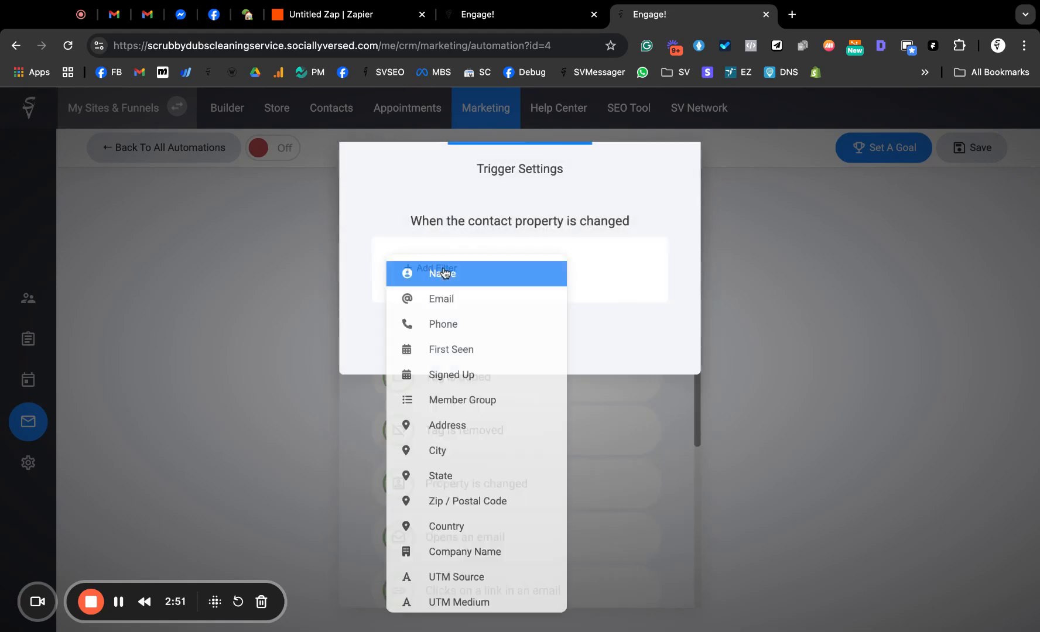
pyautogui.scroll(-3, 468, 497)
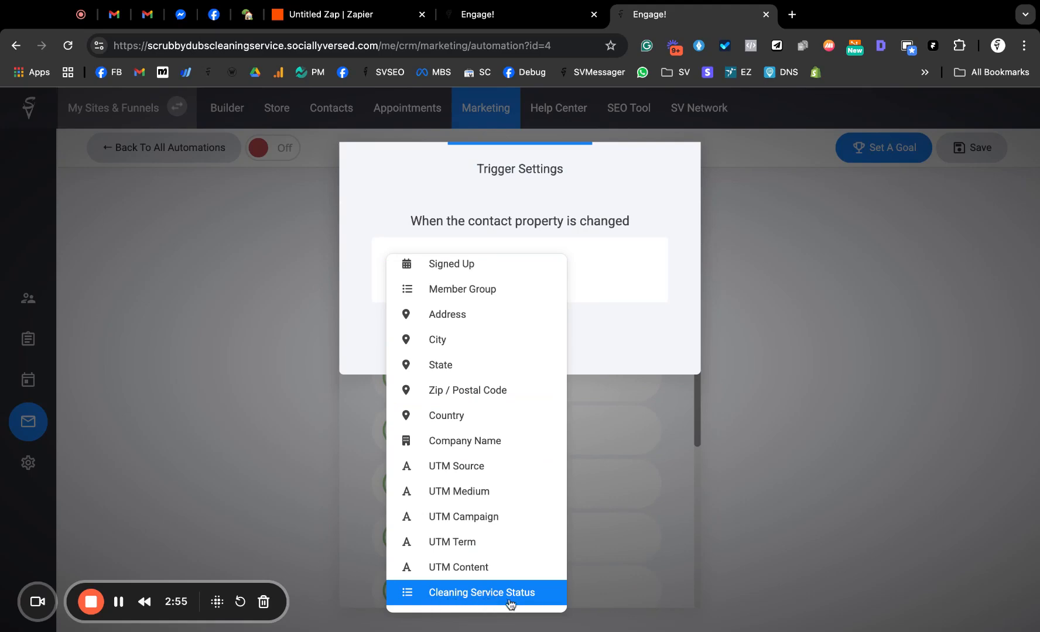
pyautogui.click(503, 603)
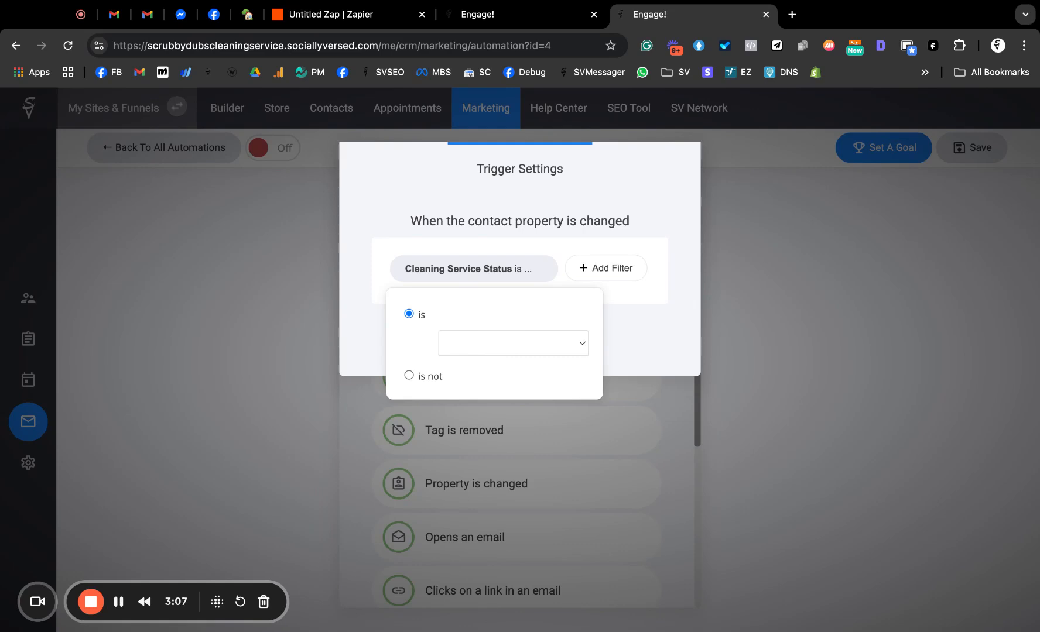
pyautogui.click(483, 310)
pyautogui.click(828, 282)
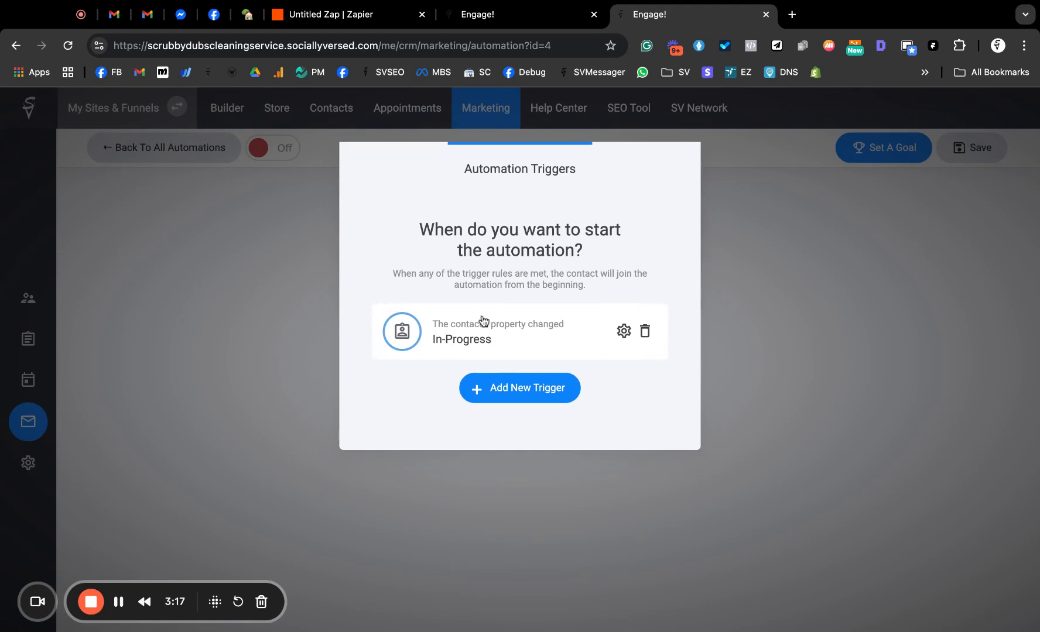
pyautogui.click(793, 294)
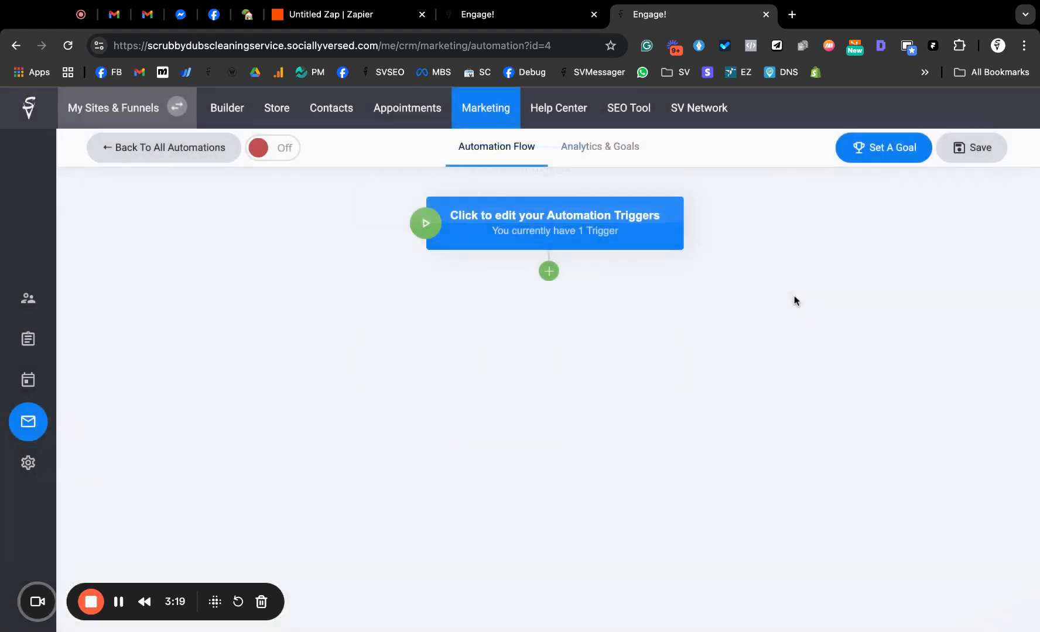
# Browse the step types that can follow the trigger and view the Send SMS settings without adding the step
pyautogui.click(548, 270)
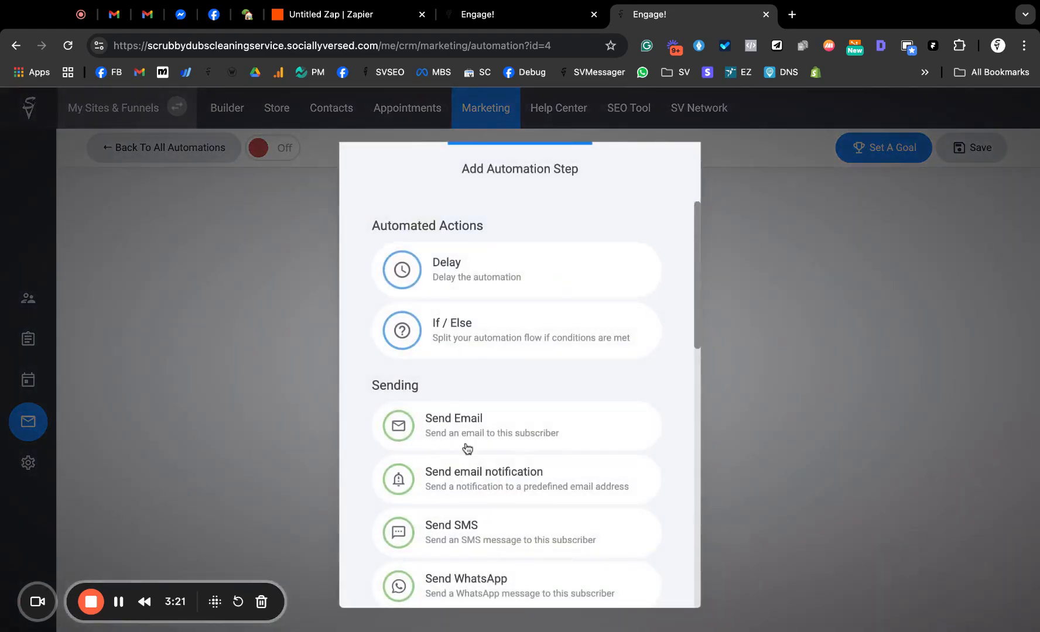
pyautogui.scroll(-6, 462, 543)
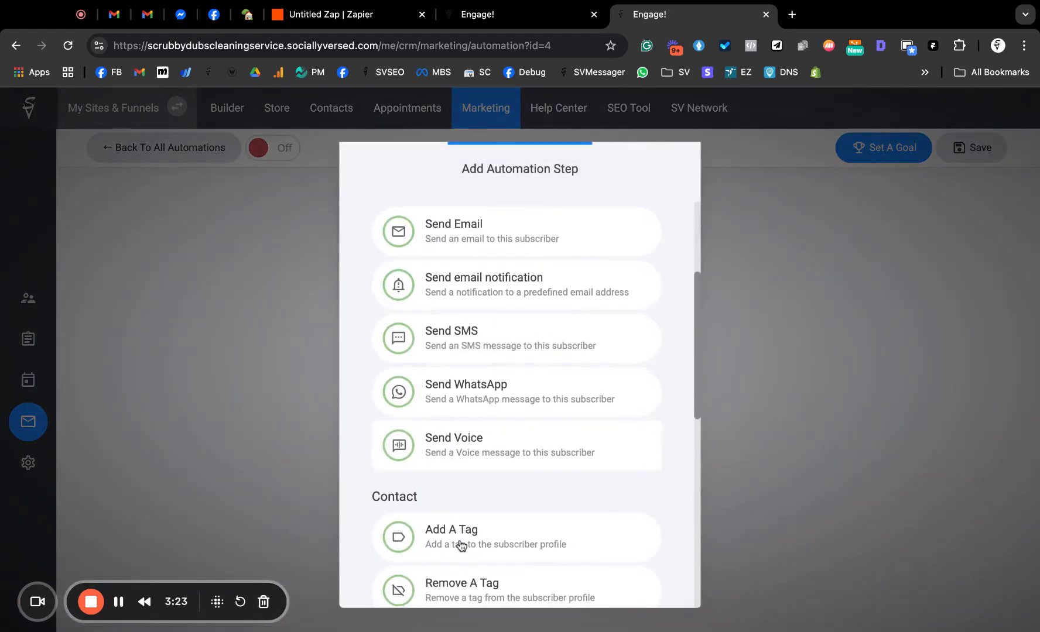
pyautogui.scroll(6, 463, 544)
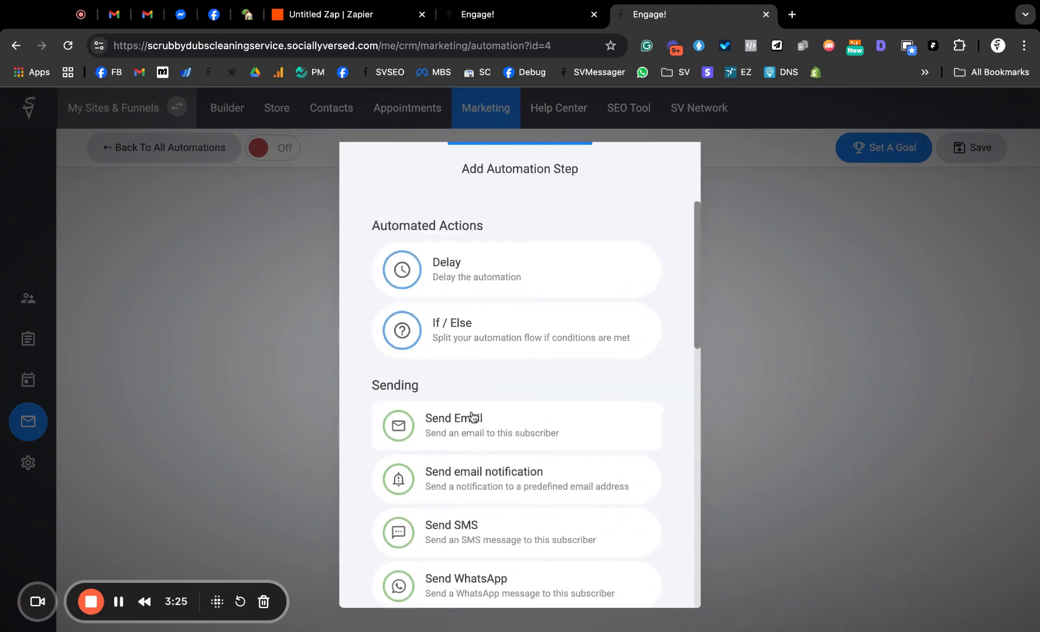
pyautogui.click(458, 534)
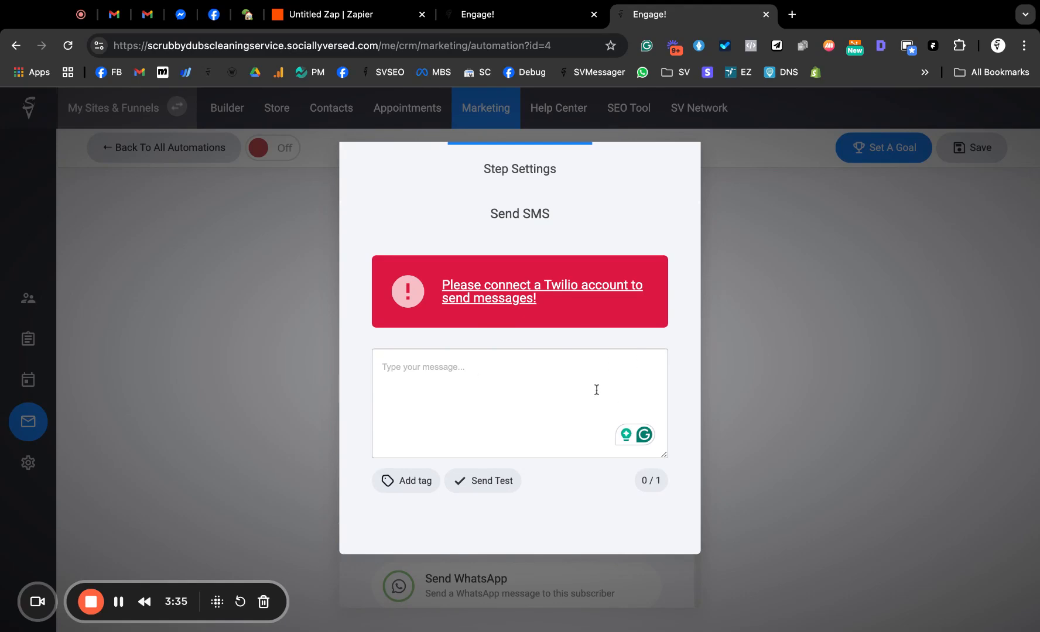
pyautogui.click(802, 338)
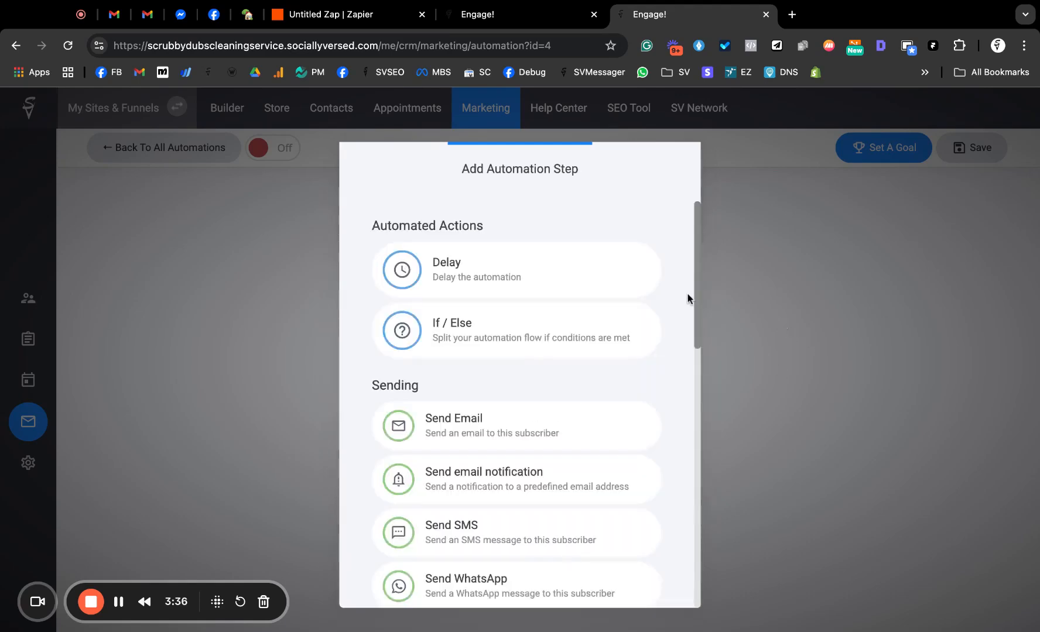
# Edit the automation trigger, replacing its existing filter with a new Cleaning Service Status is condition, and return to the automation flow
pyautogui.click(733, 344)
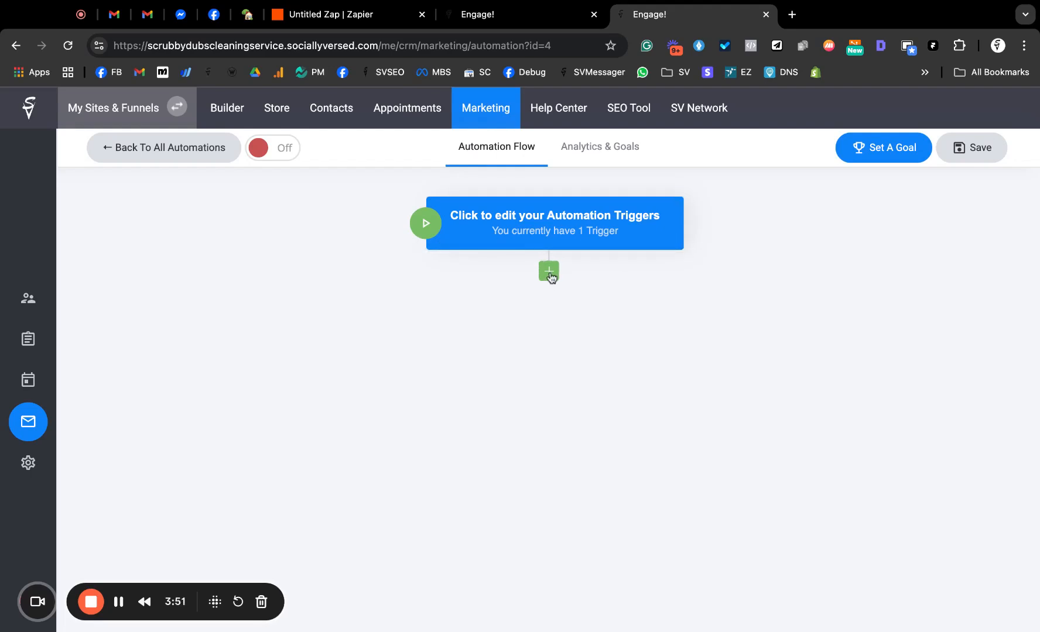
pyautogui.click(550, 225)
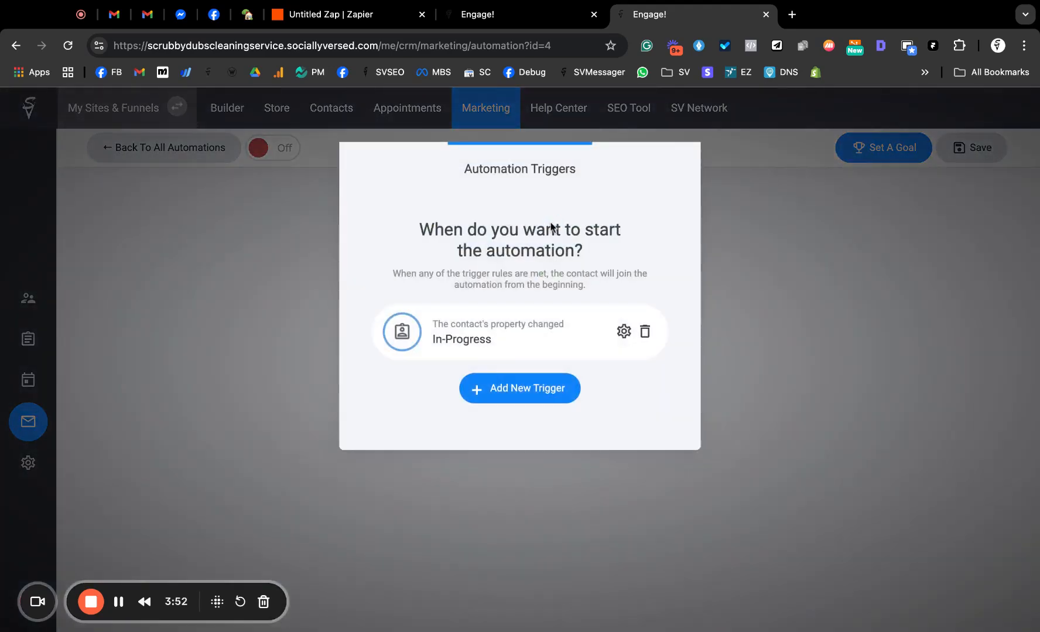
pyautogui.click(490, 341)
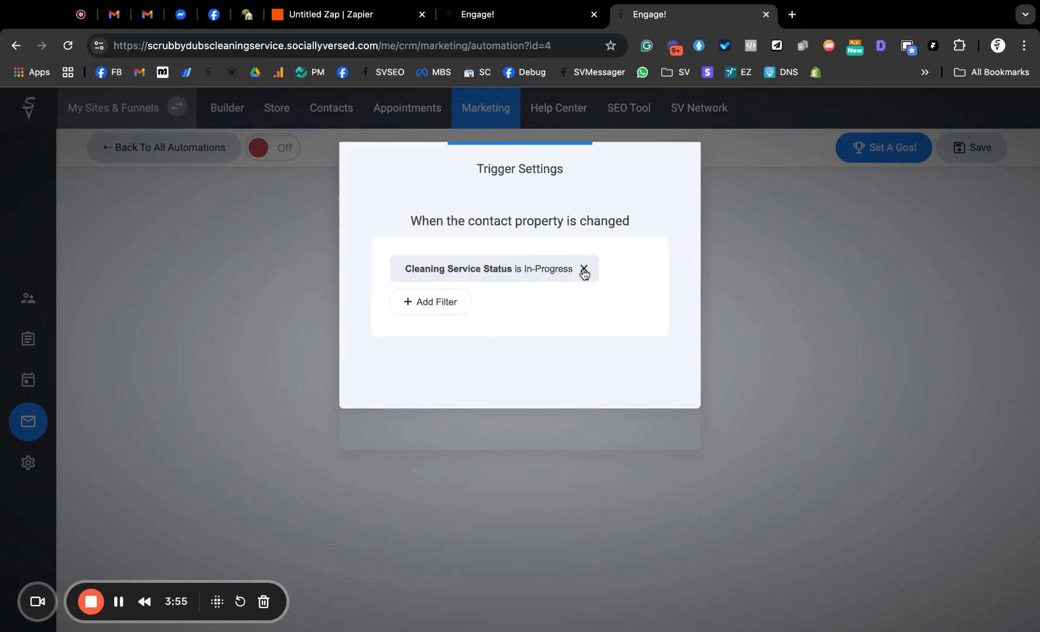
pyautogui.click(583, 269)
pyautogui.click(440, 272)
pyautogui.scroll(-3, 468, 557)
pyautogui.click(465, 591)
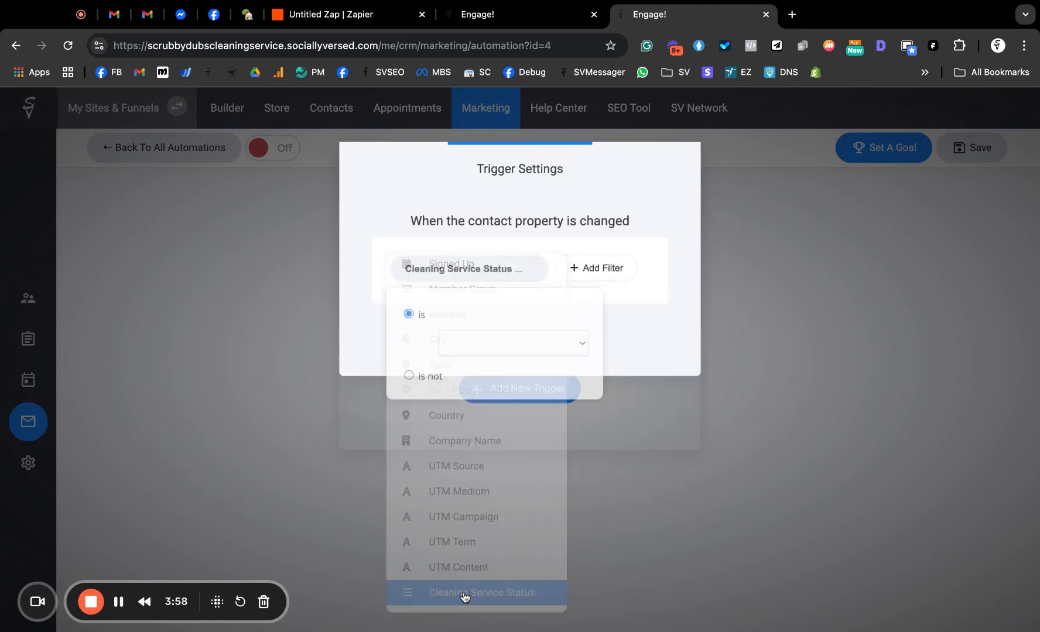
pyautogui.click(483, 349)
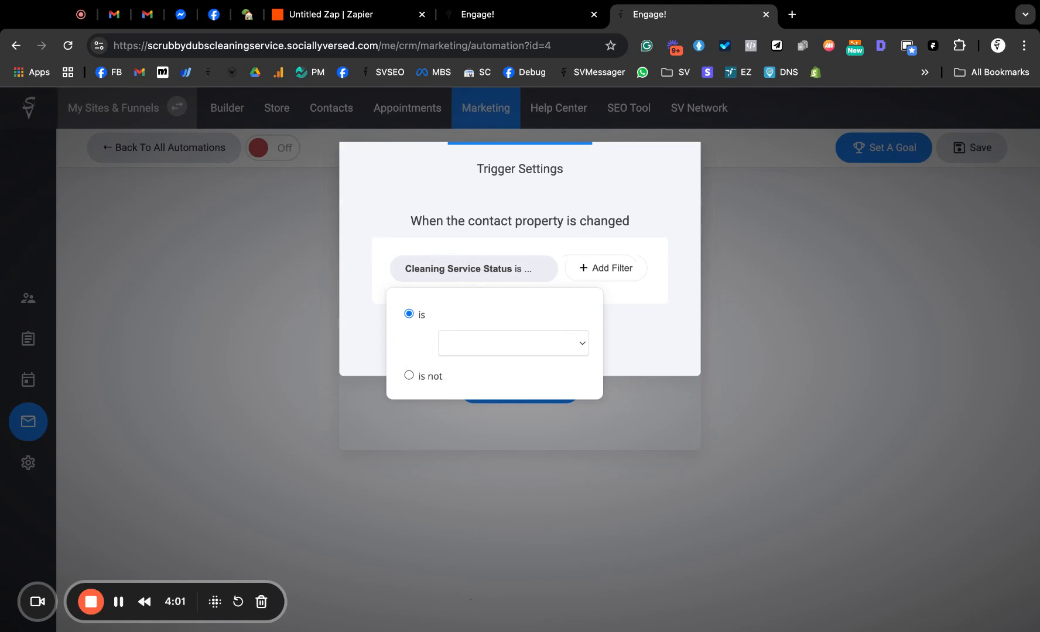
pyautogui.click(485, 355)
pyautogui.click(788, 344)
pyautogui.click(786, 339)
# View the Send SMS settings as a possible next automation step without adding it
pyautogui.click(549, 271)
pyautogui.click(461, 539)
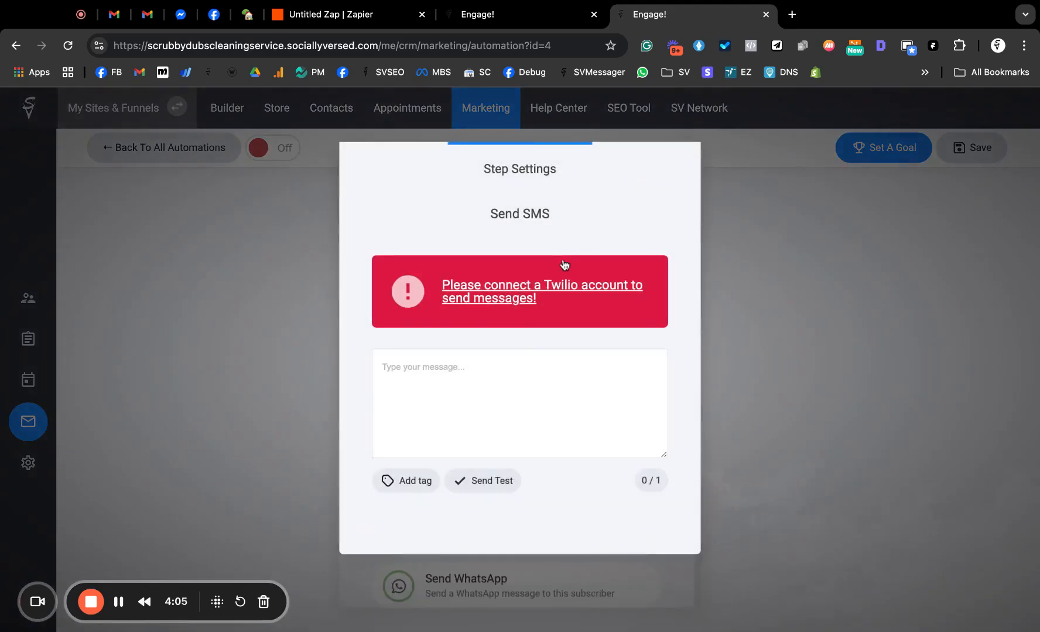
pyautogui.click(859, 310)
# Draft a Send Email step with a sample "Cleaning is Finished" subject and close it without adding the step
pyautogui.click(501, 410)
pyautogui.click(475, 315)
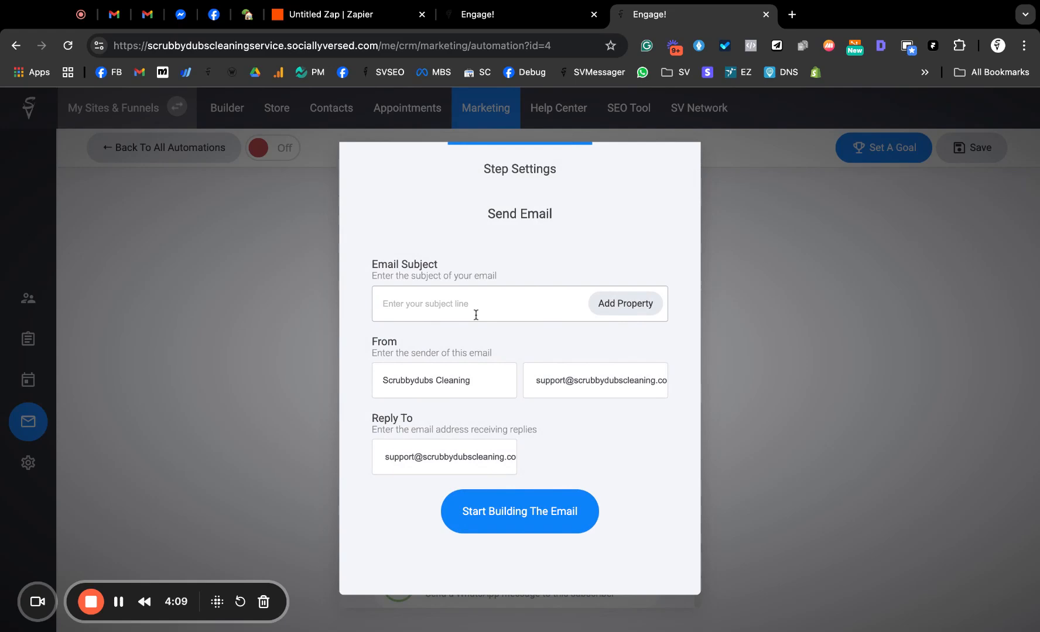
pyautogui.write('Cleaning is ')
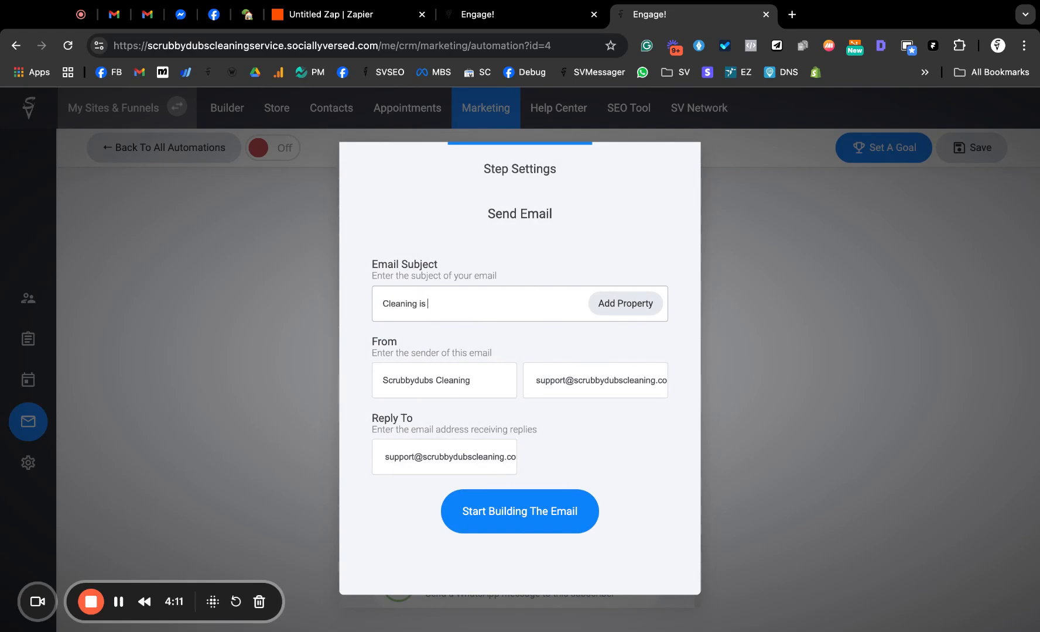
pyautogui.write('Fin')
pyautogui.press('BackSpace')
pyautogui.write('ished. dsdv')
pyautogui.click(803, 321)
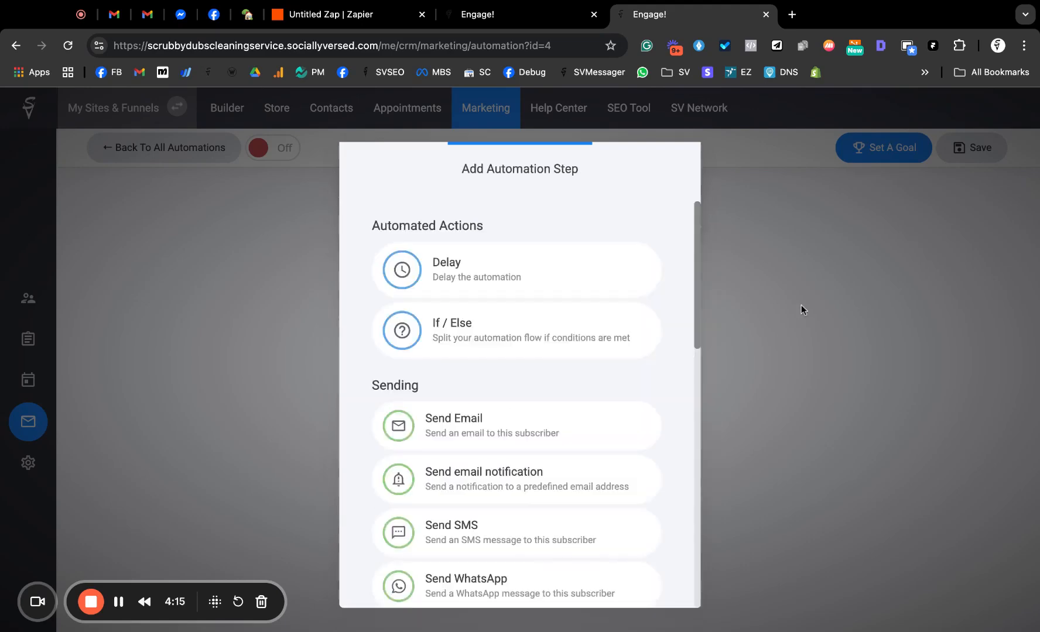
pyautogui.click(716, 398)
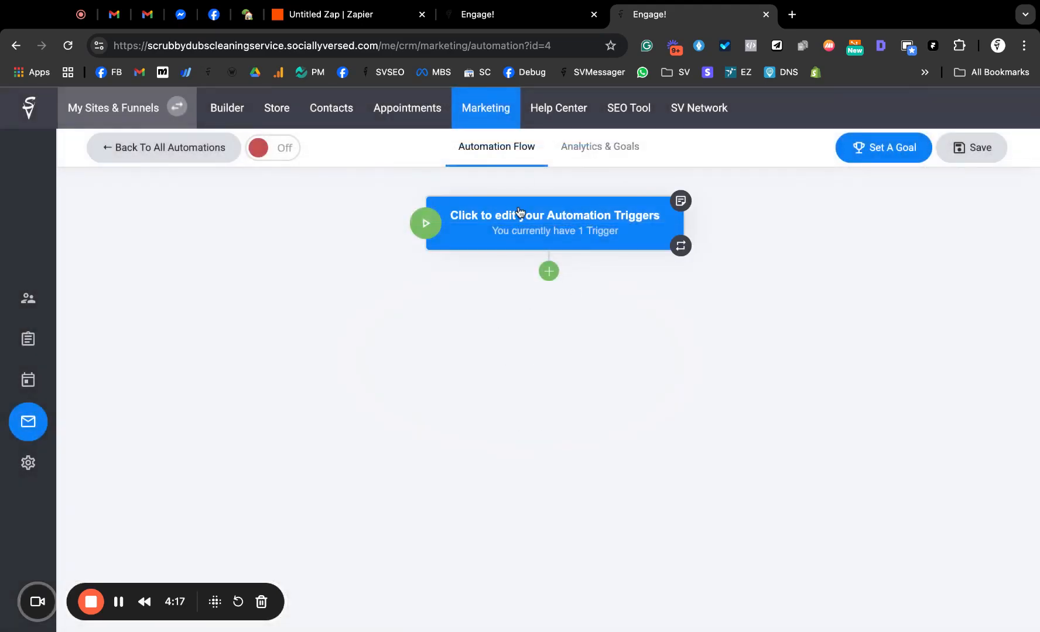
# Discard the automation's unsaved changes and examine the Cleaning Service Status property's list values and internal name information in the contact settings
pyautogui.click(22, 471)
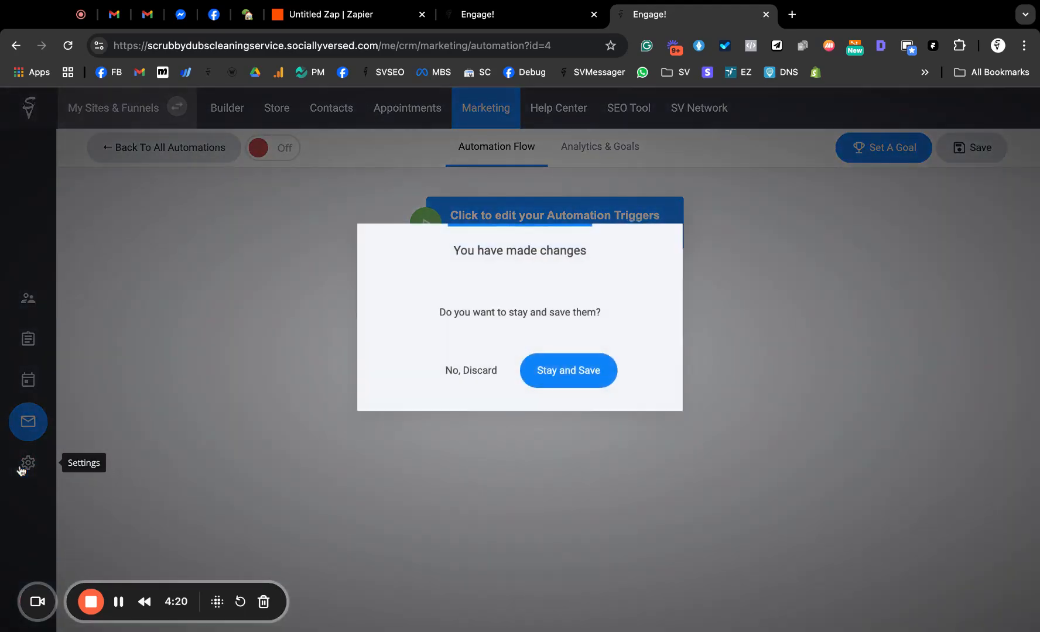
pyautogui.click(477, 378)
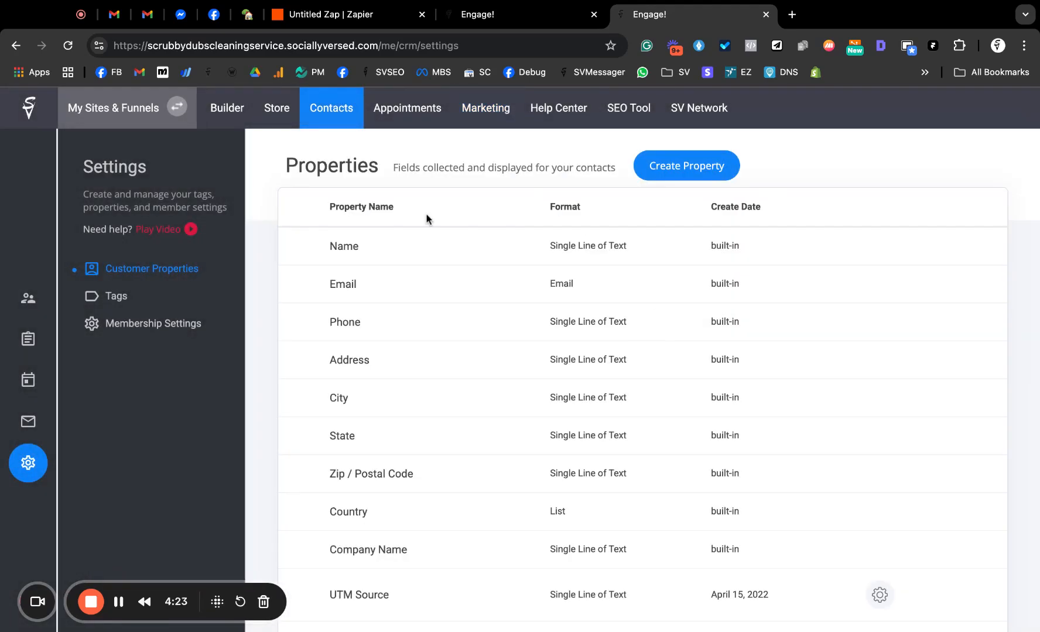
pyautogui.scroll(-5, 369, 227)
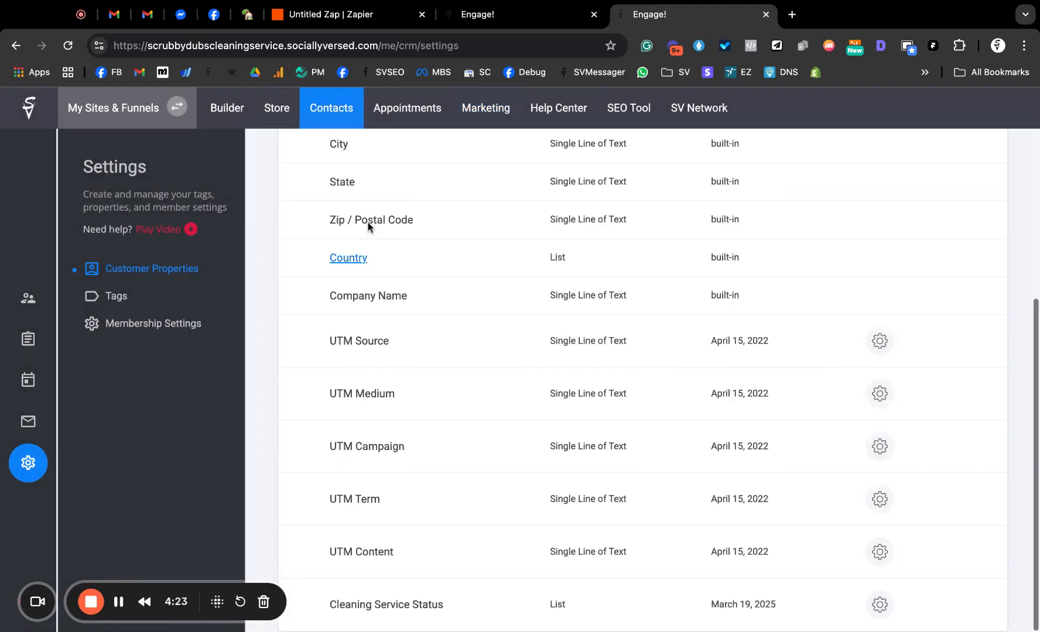
pyautogui.click(362, 609)
pyautogui.scroll(-5, 454, 402)
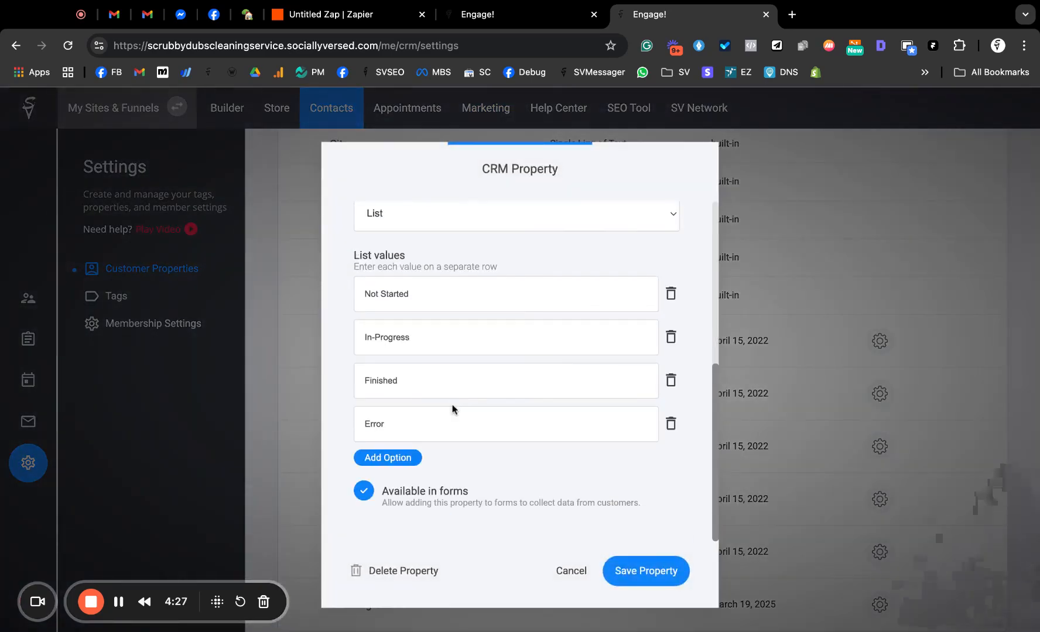
pyautogui.scroll(5, 617, 504)
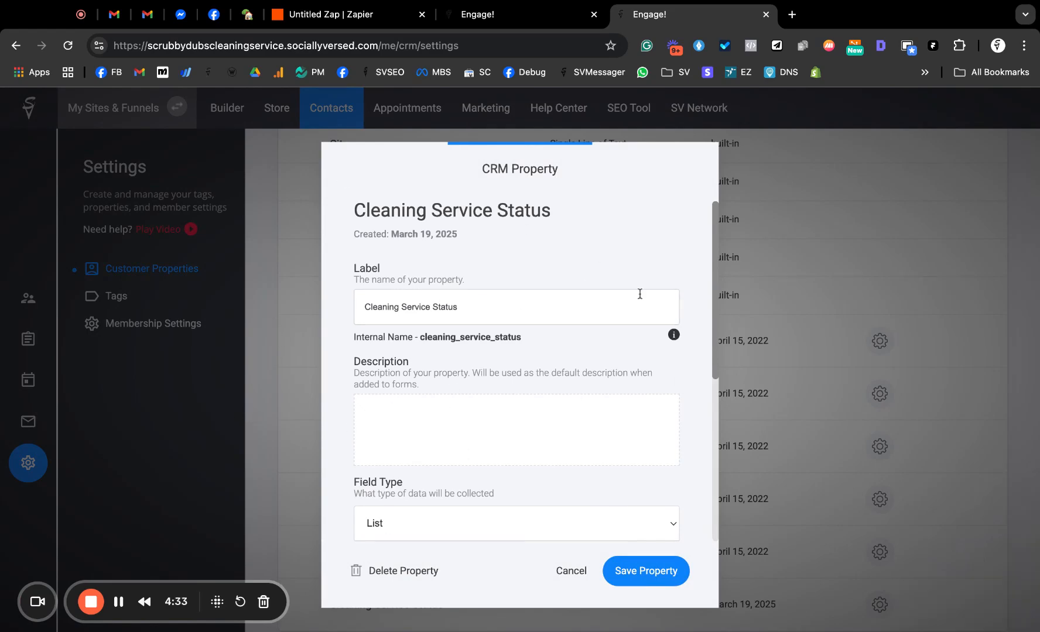
pyautogui.moveTo(673, 334)
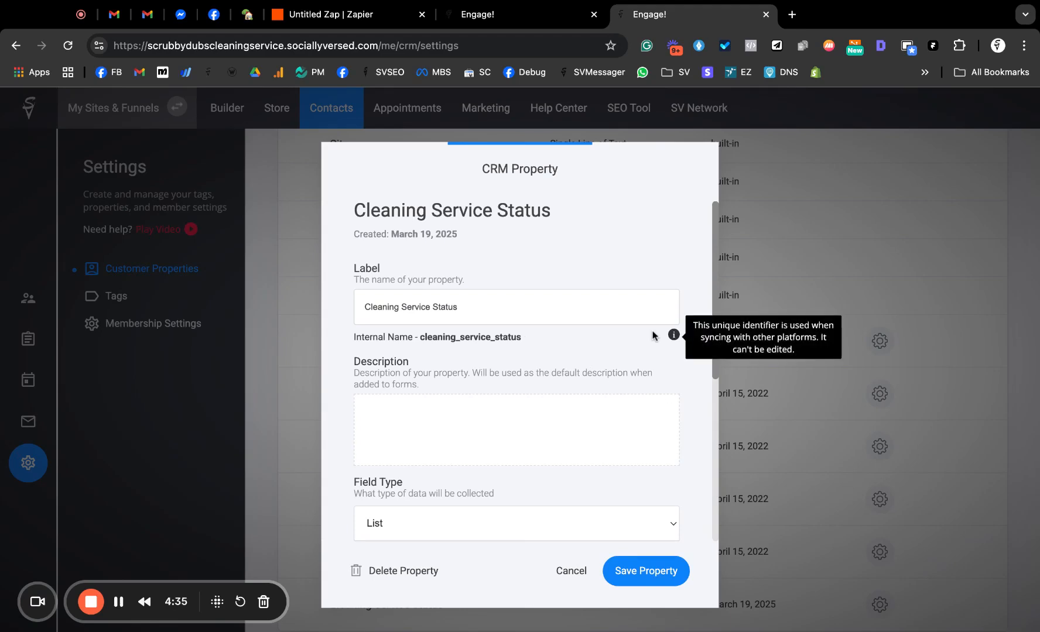